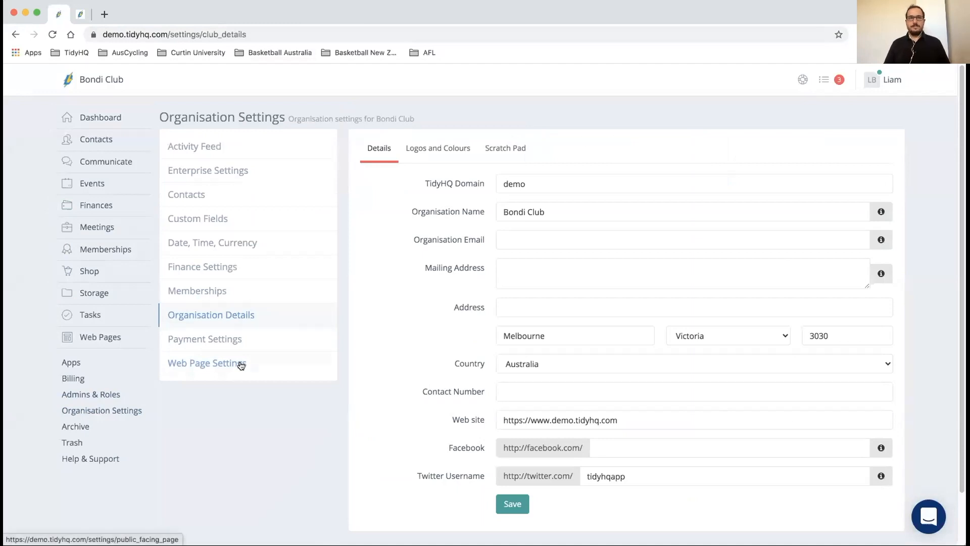
- Open the Web Page Settings and examine the home page image, taglines, information text and search engine visibility option
{"action": "left_click", "coordinate": [241, 366]}
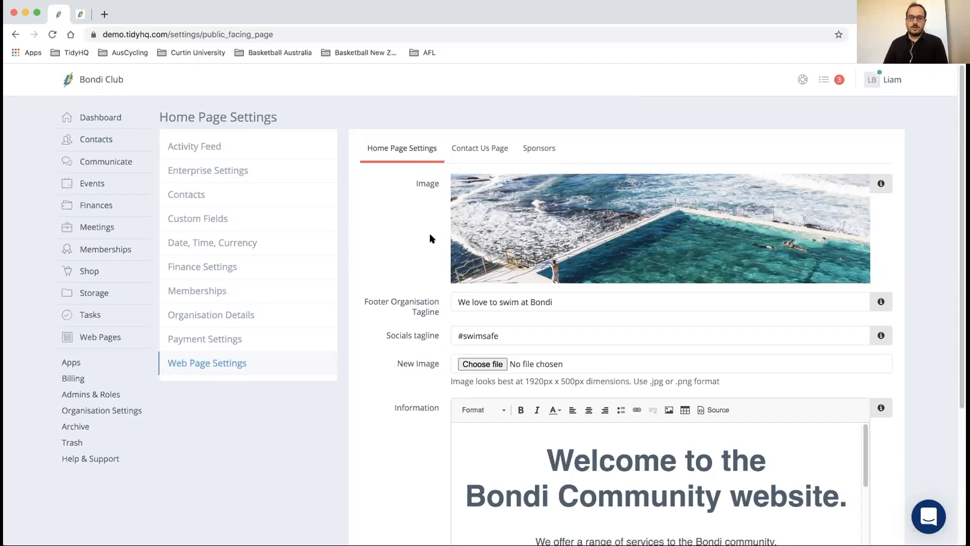
{"action": "scroll", "coordinate": [401, 223], "scroll_direction": "down", "scroll_amount": 1}
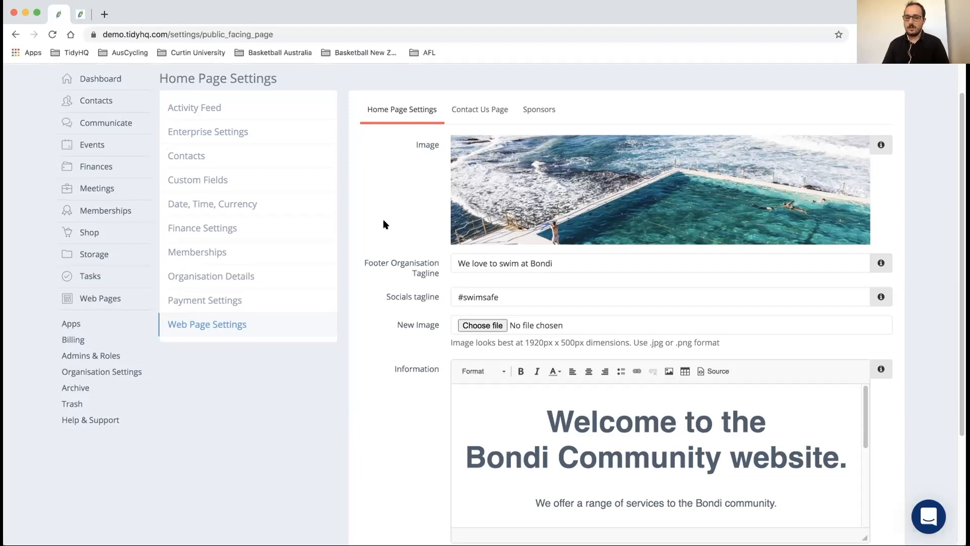
{"action": "scroll", "coordinate": [383, 219], "scroll_direction": "down", "scroll_amount": 2}
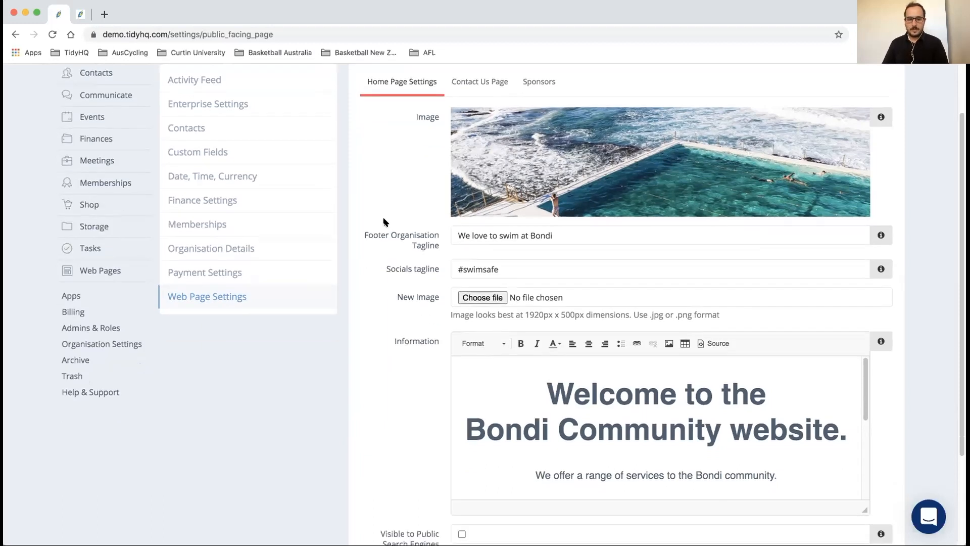
{"action": "scroll", "coordinate": [383, 221], "scroll_direction": "down", "scroll_amount": 3}
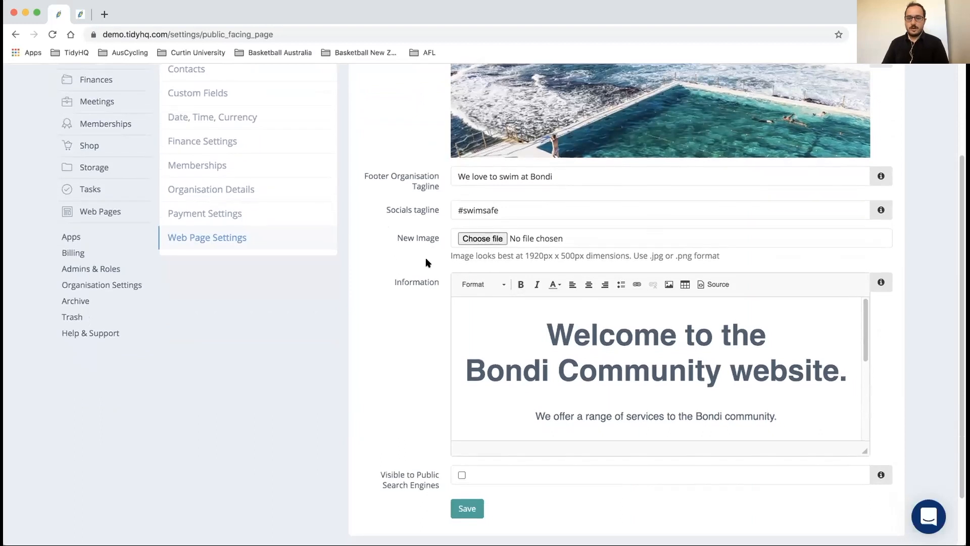
{"action": "scroll", "coordinate": [545, 360], "scroll_direction": "down", "scroll_amount": 1}
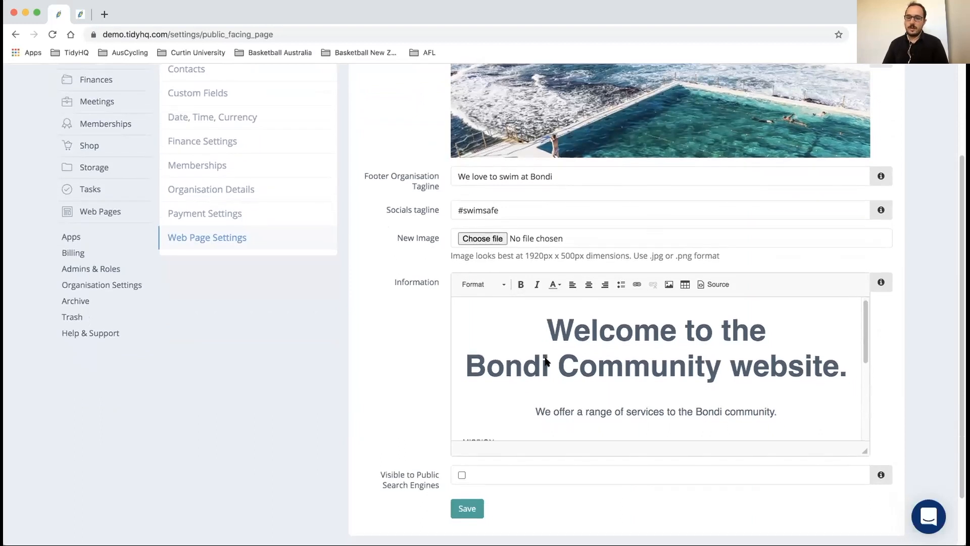
{"action": "scroll", "coordinate": [545, 360], "scroll_direction": "down", "scroll_amount": 1}
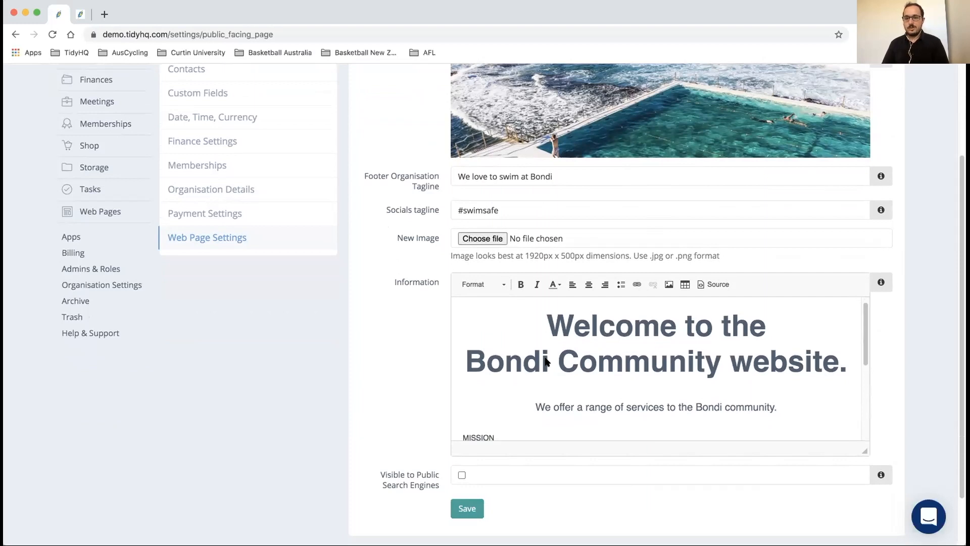
{"action": "scroll", "coordinate": [545, 360], "scroll_direction": "down", "scroll_amount": 5}
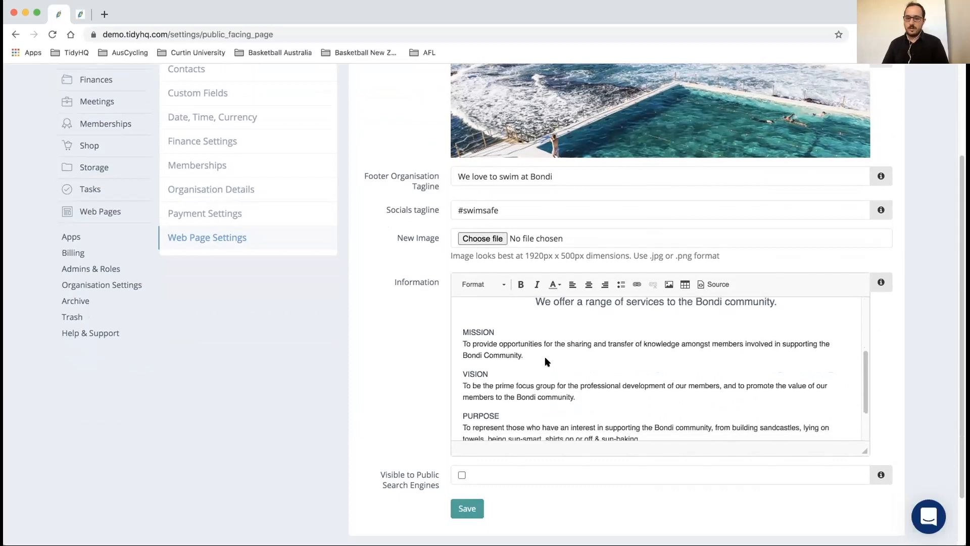
{"action": "scroll", "coordinate": [545, 362], "scroll_direction": "down", "scroll_amount": 3}
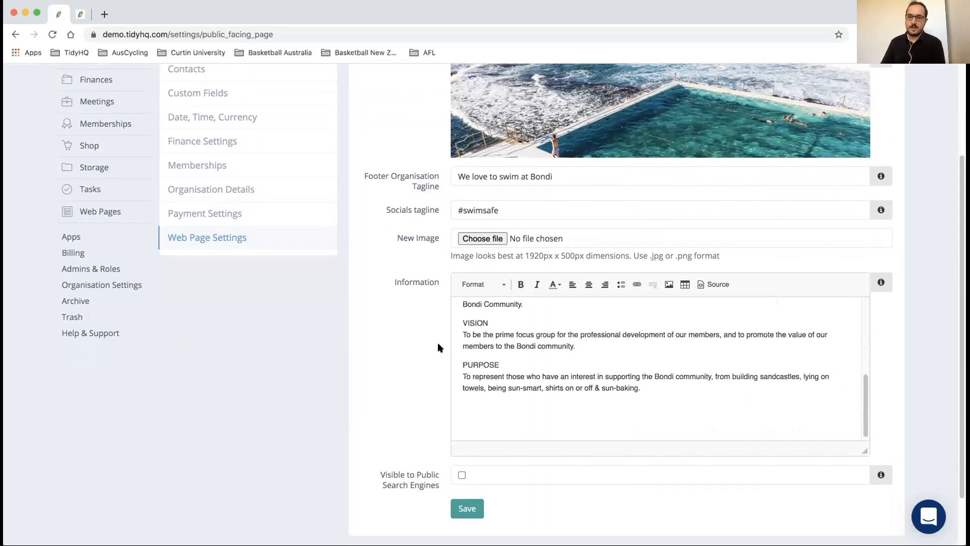
{"action": "scroll", "coordinate": [413, 358], "scroll_direction": "down", "scroll_amount": 1}
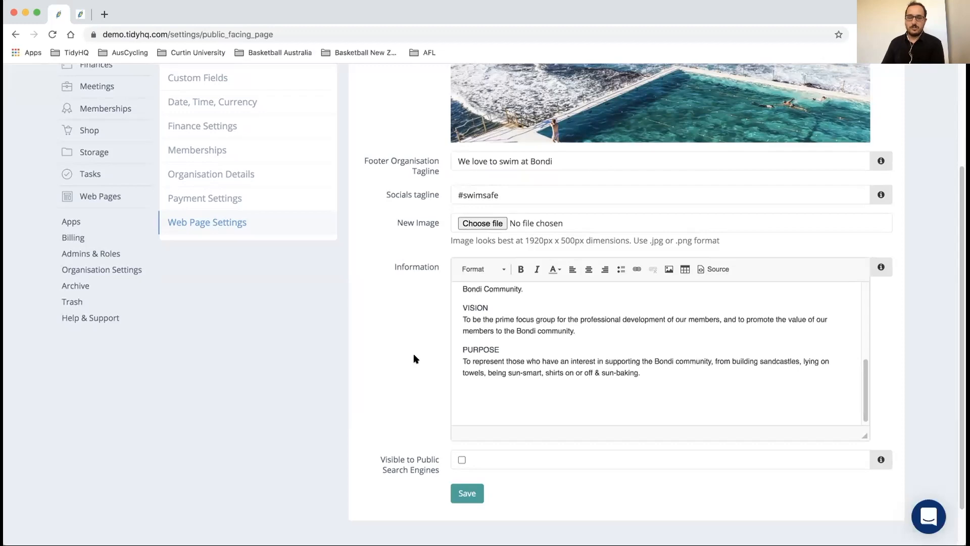
{"action": "scroll", "coordinate": [412, 361], "scroll_direction": "up", "scroll_amount": 5}
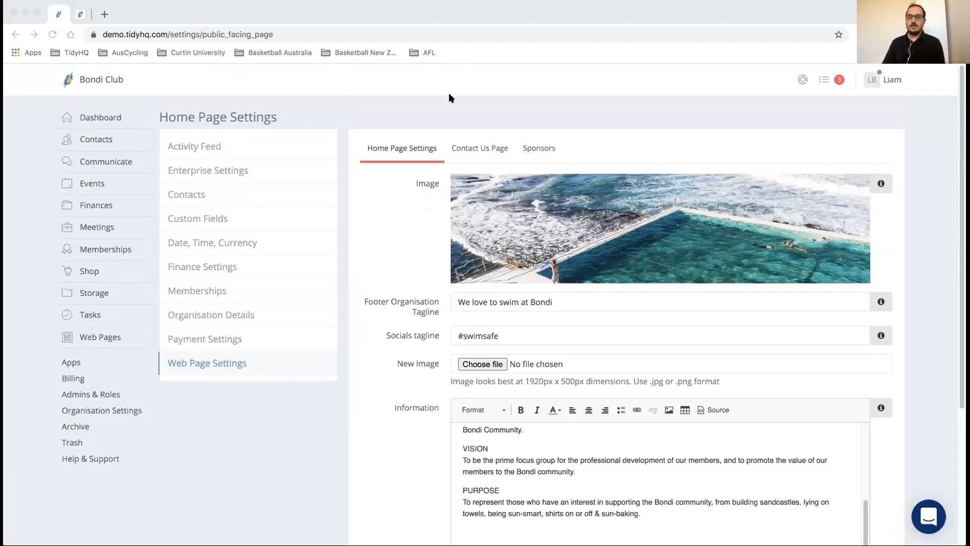
- Open the Contact Us Page settings and examine the display options and the public contacts list
{"action": "left_click", "coordinate": [476, 150]}
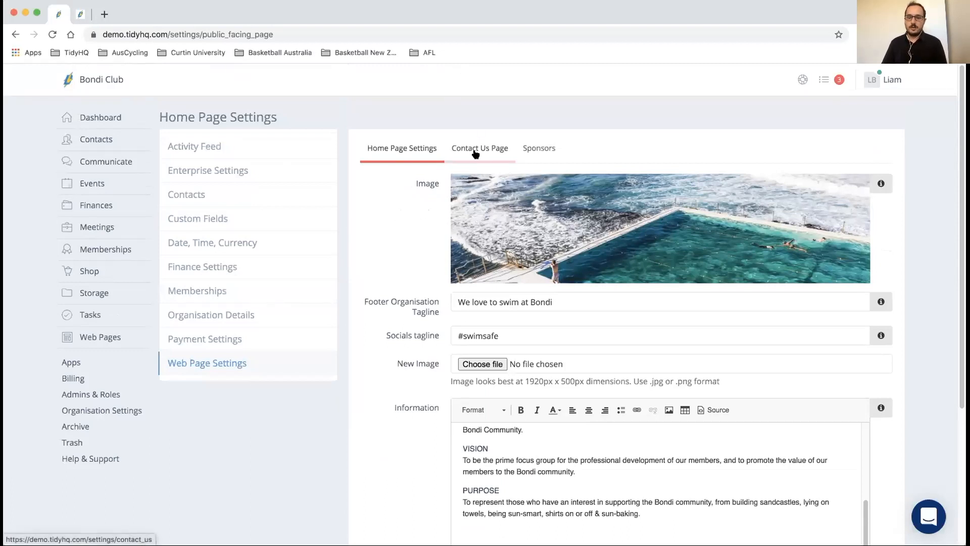
{"action": "left_click", "coordinate": [475, 152]}
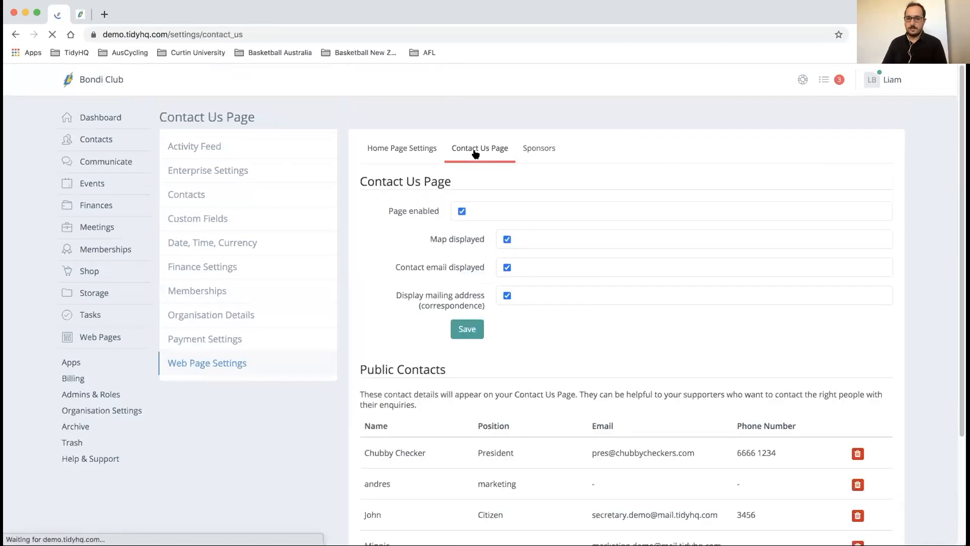
{"action": "scroll", "coordinate": [433, 154], "scroll_direction": "down", "scroll_amount": 1}
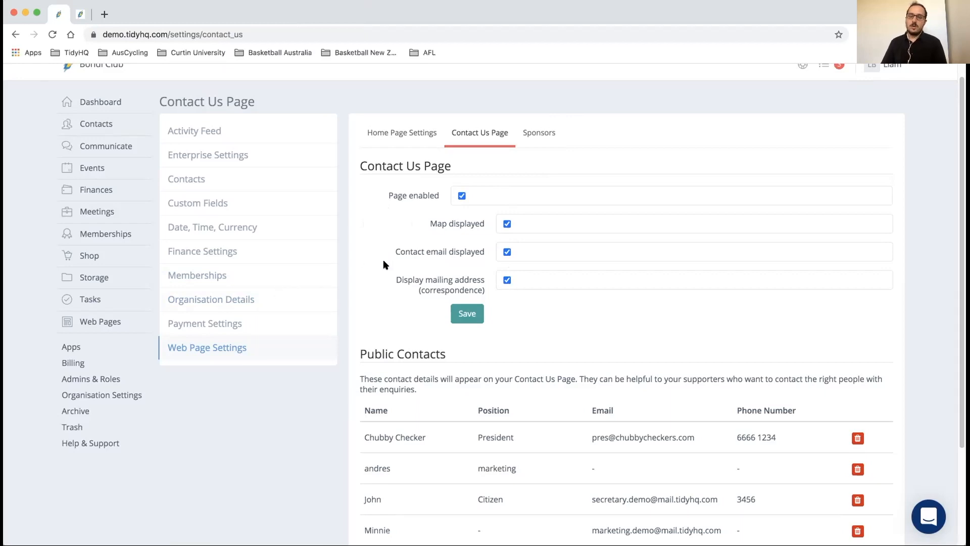
{"action": "scroll", "coordinate": [383, 261], "scroll_direction": "down", "scroll_amount": 3}
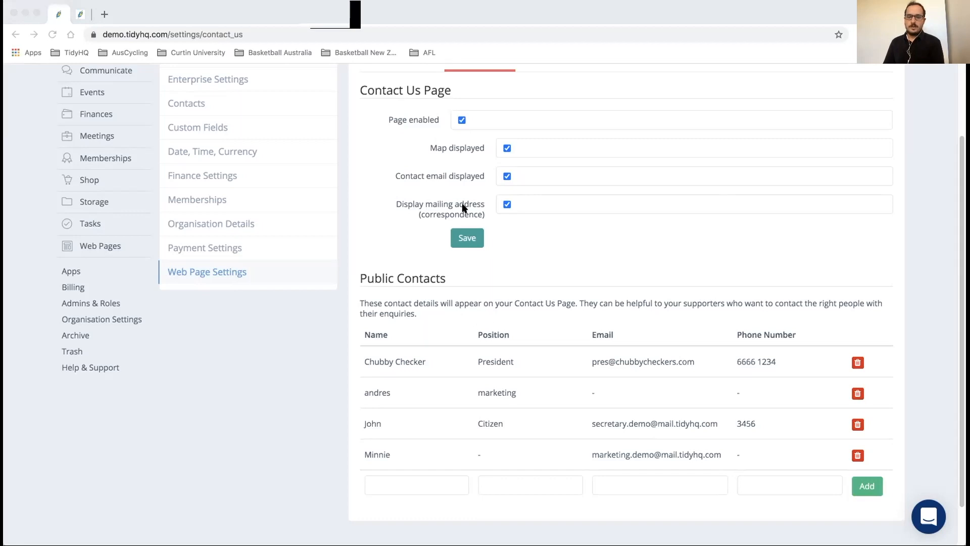
{"action": "scroll", "coordinate": [461, 207], "scroll_direction": "up", "scroll_amount": 2}
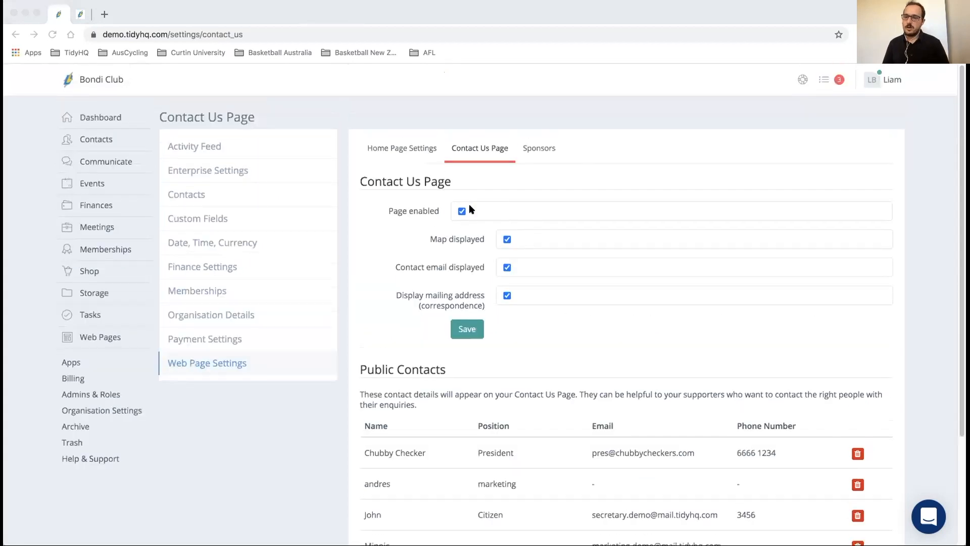
- Examine the Sponsors settings and the blank form for adding a sponsor, then return to the sponsor list
{"action": "left_click", "coordinate": [544, 149]}
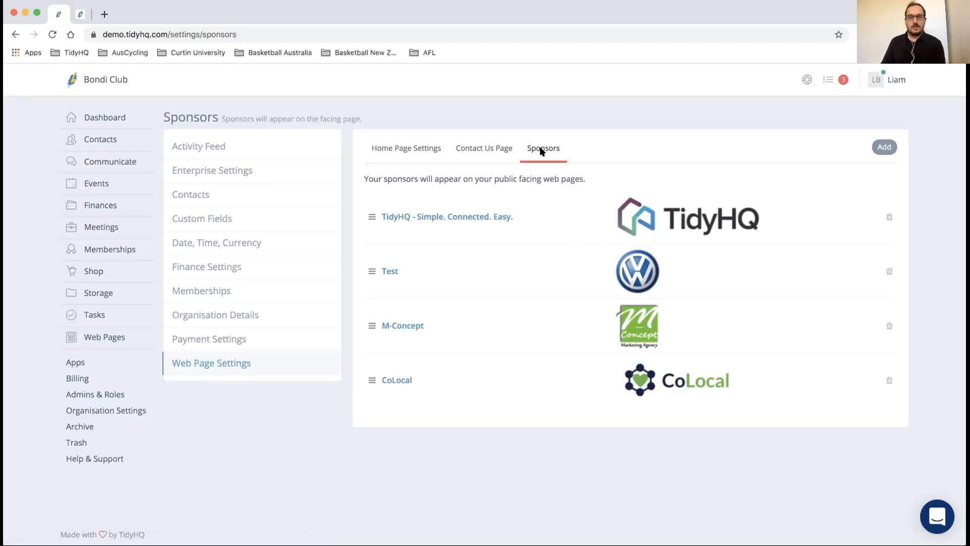
{"action": "left_click_drag", "start_coordinate": [367, 254], "coordinate": [368, 209]}
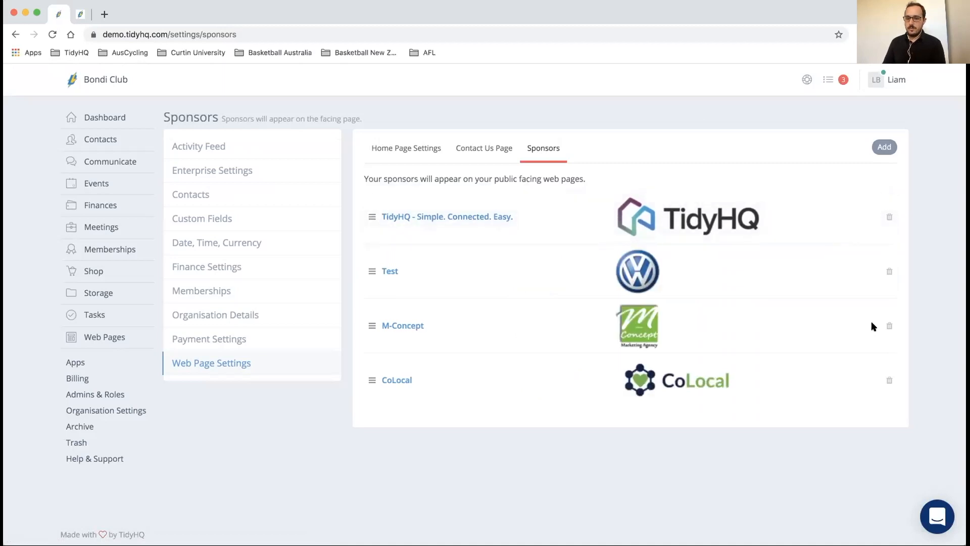
{"action": "left_click", "coordinate": [882, 147]}
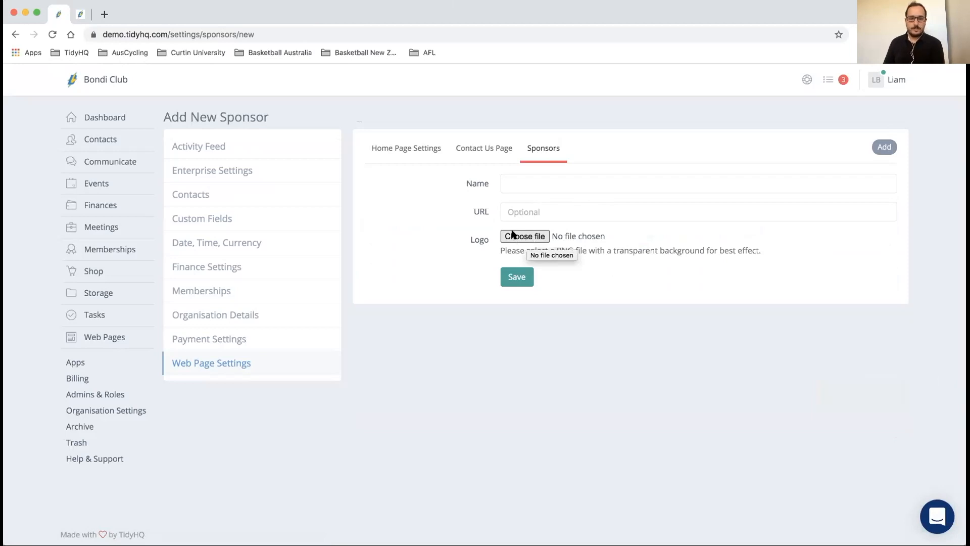
{"action": "left_click", "coordinate": [540, 149]}
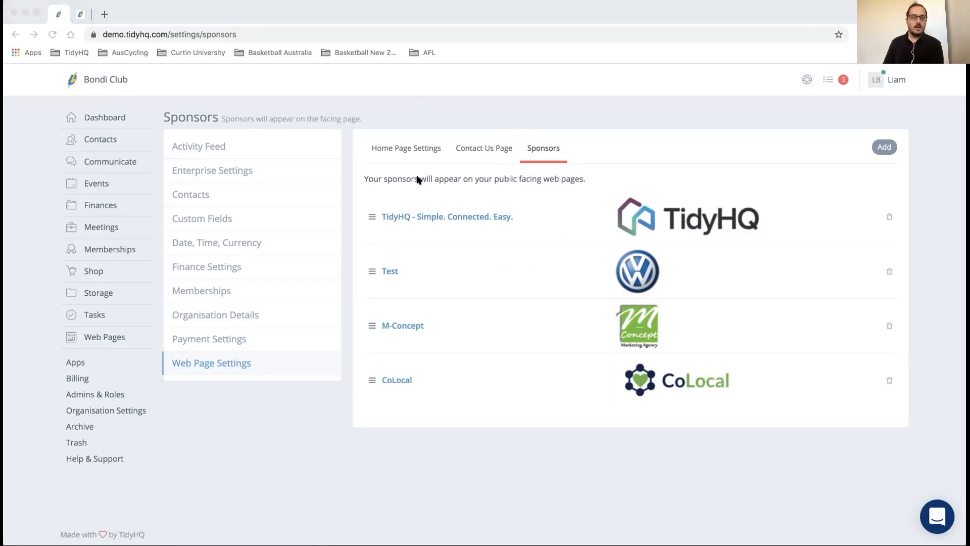
- Open the overall settings of the Web Pages section and examine the colour scheme, logo, experimental styles and tagline options
{"action": "left_click", "coordinate": [121, 340]}
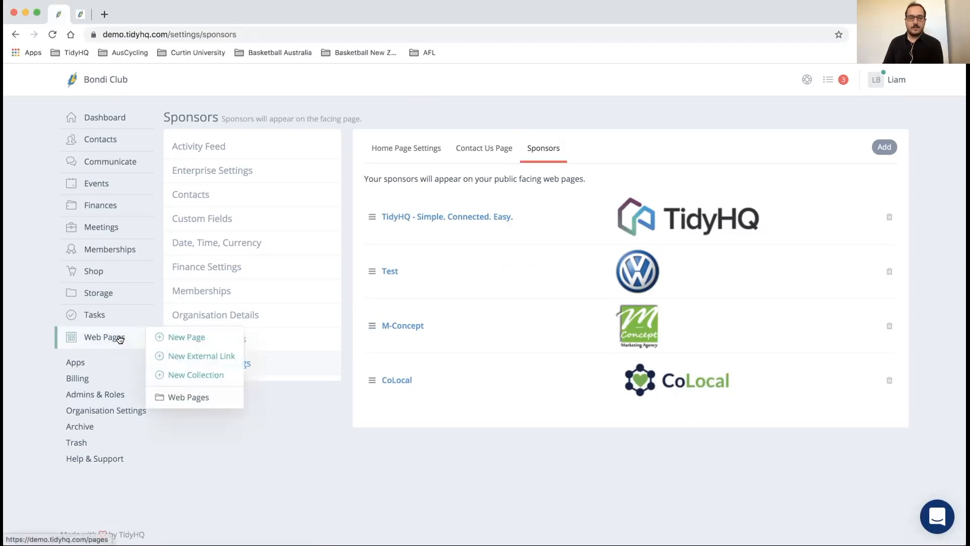
{"action": "left_click", "coordinate": [178, 404]}
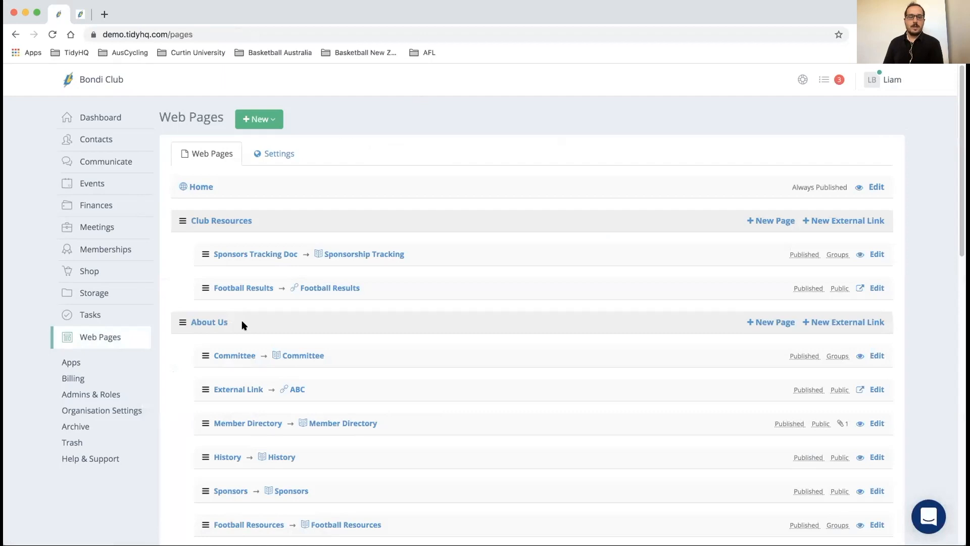
{"action": "left_click", "coordinate": [282, 160]}
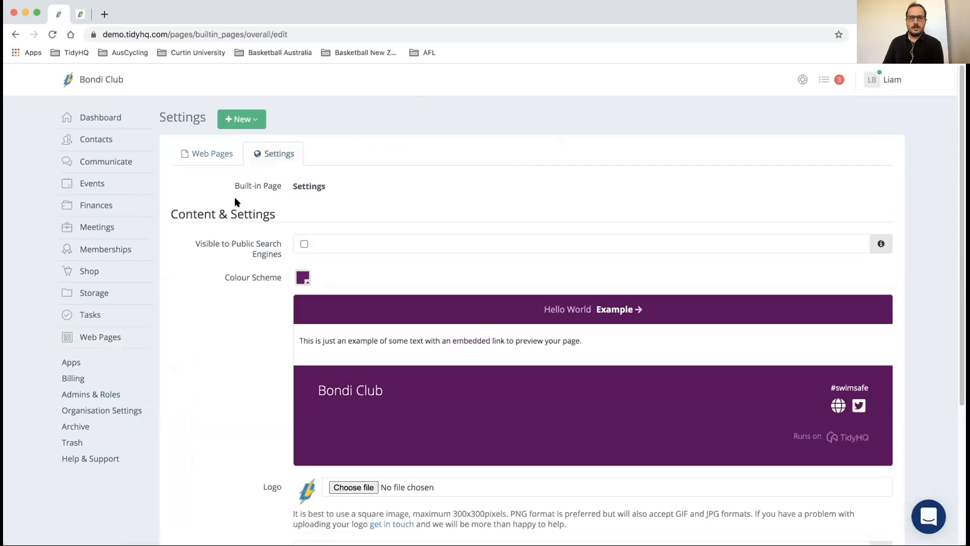
{"action": "scroll", "coordinate": [235, 201], "scroll_direction": "down", "scroll_amount": 1}
{"action": "scroll", "coordinate": [235, 202], "scroll_direction": "down", "scroll_amount": 1}
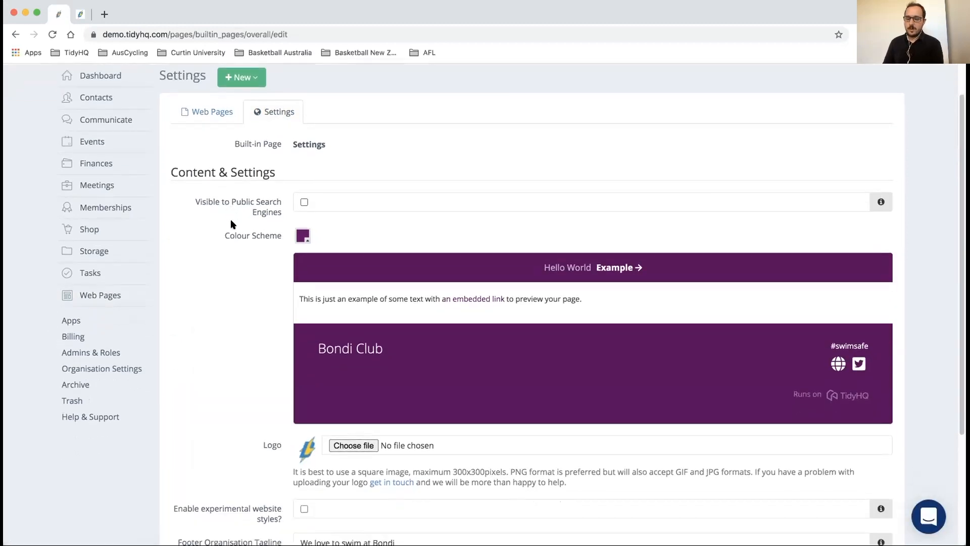
{"action": "scroll", "coordinate": [230, 226], "scroll_direction": "down", "scroll_amount": 3}
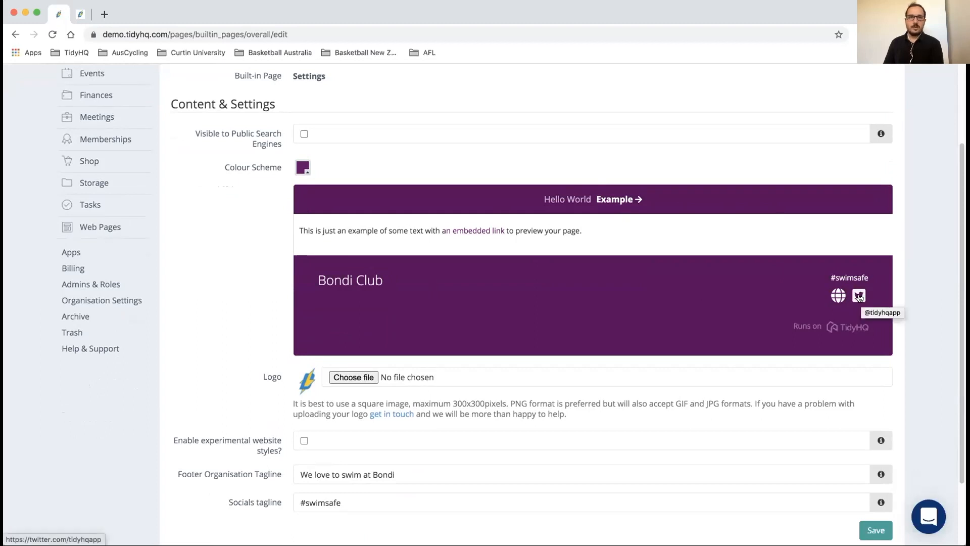
{"action": "scroll", "coordinate": [309, 291], "scroll_direction": "down", "scroll_amount": 1}
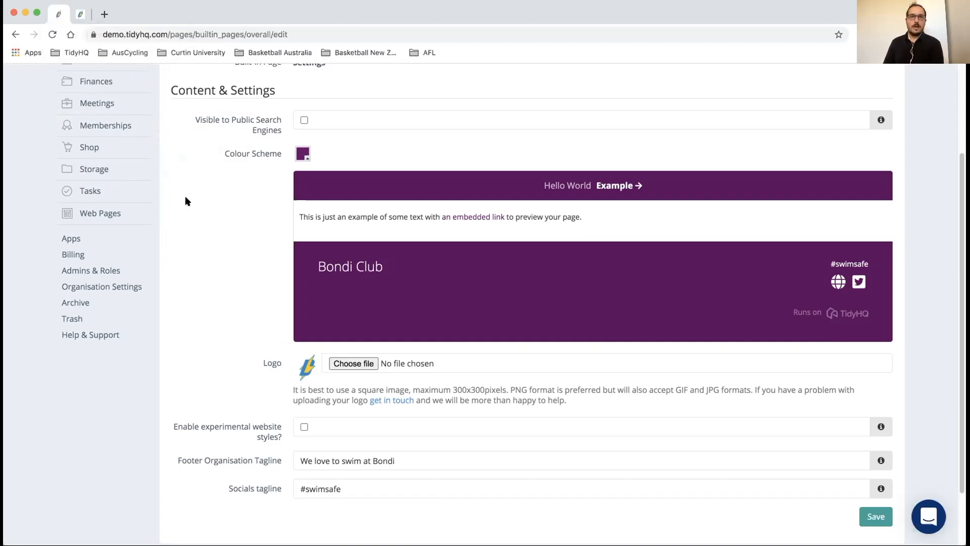
{"action": "scroll", "coordinate": [185, 201], "scroll_direction": "down", "scroll_amount": 2}
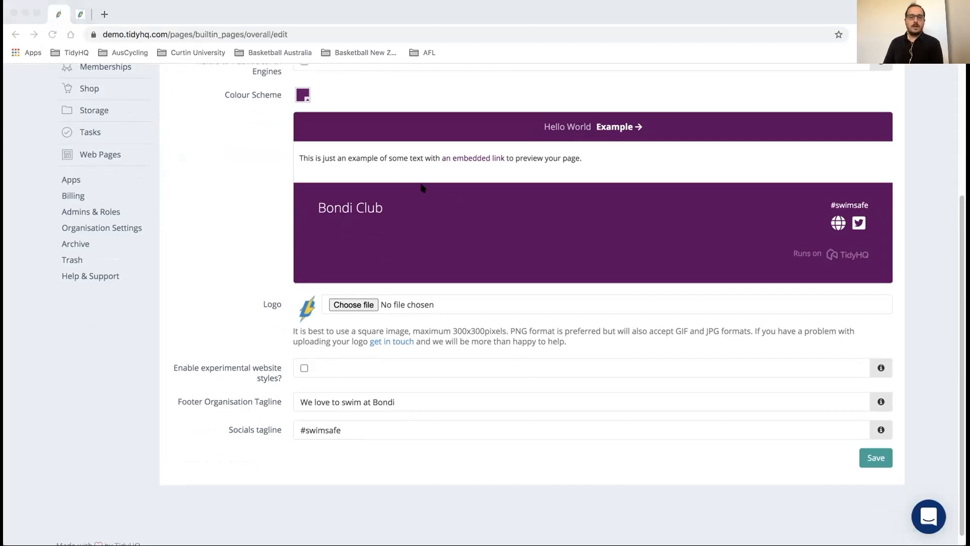
{"action": "scroll", "coordinate": [303, 198], "scroll_direction": "up", "scroll_amount": 5}
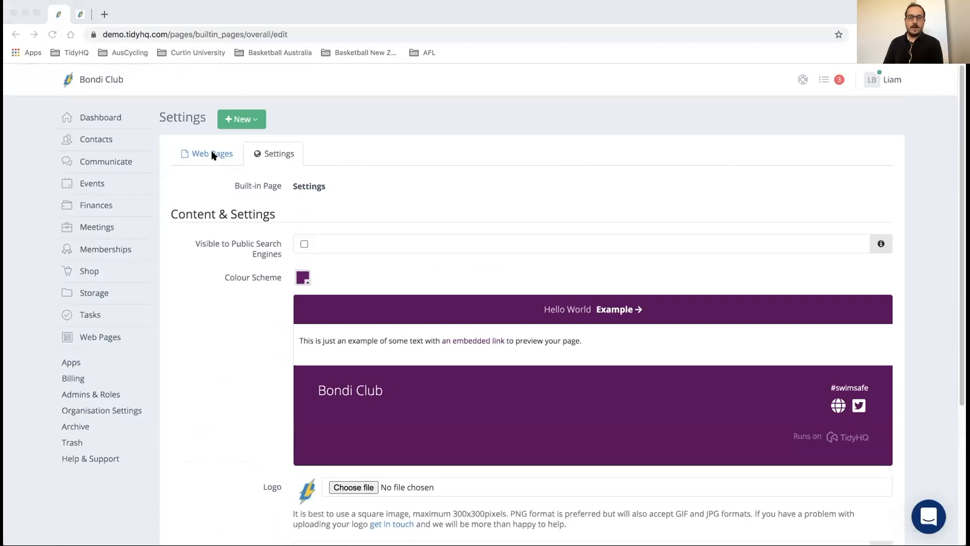
- Return to the web pages list and create a new collection titled "Webinar" in the site menu
{"action": "left_click", "coordinate": [211, 174]}
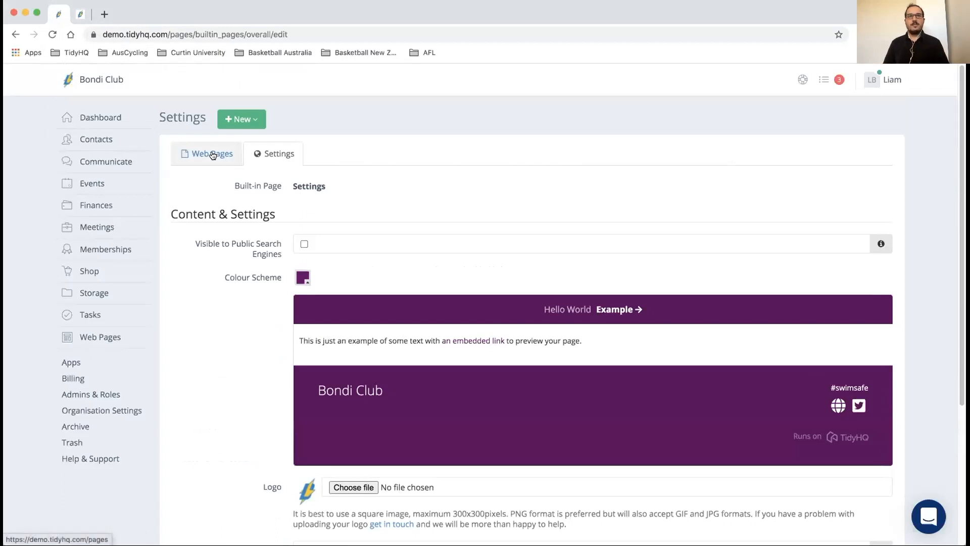
{"action": "left_click", "coordinate": [213, 155]}
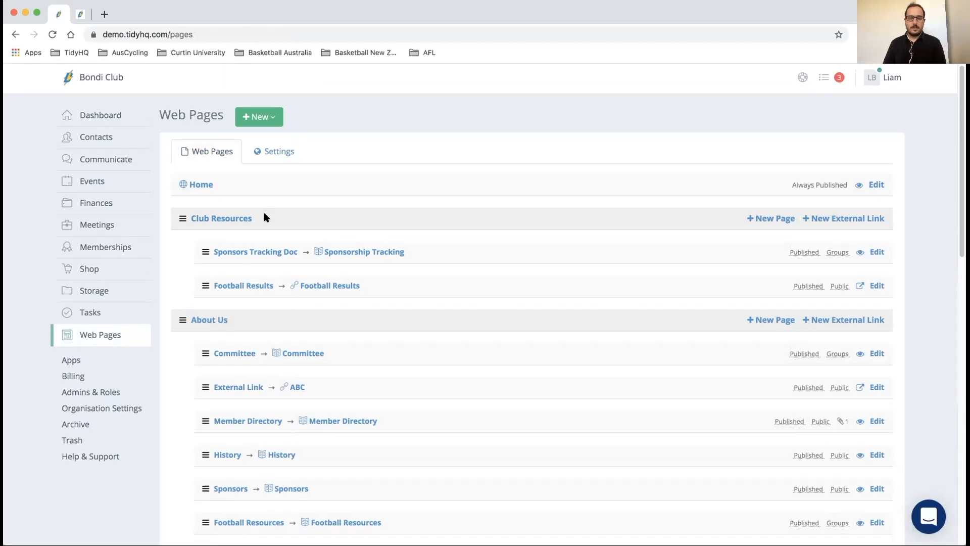
{"action": "scroll", "coordinate": [265, 217], "scroll_direction": "down", "scroll_amount": 3}
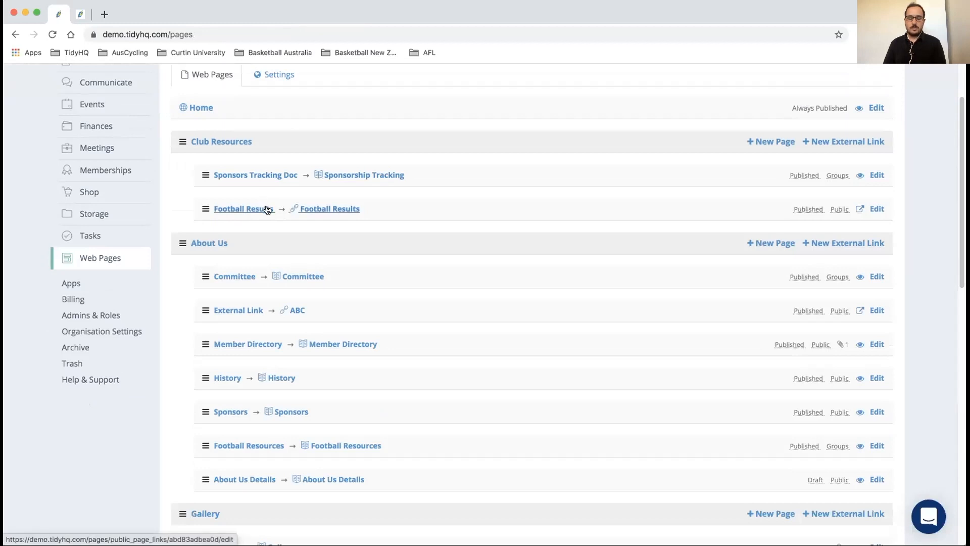
{"action": "scroll", "coordinate": [267, 209], "scroll_direction": "down", "scroll_amount": 10}
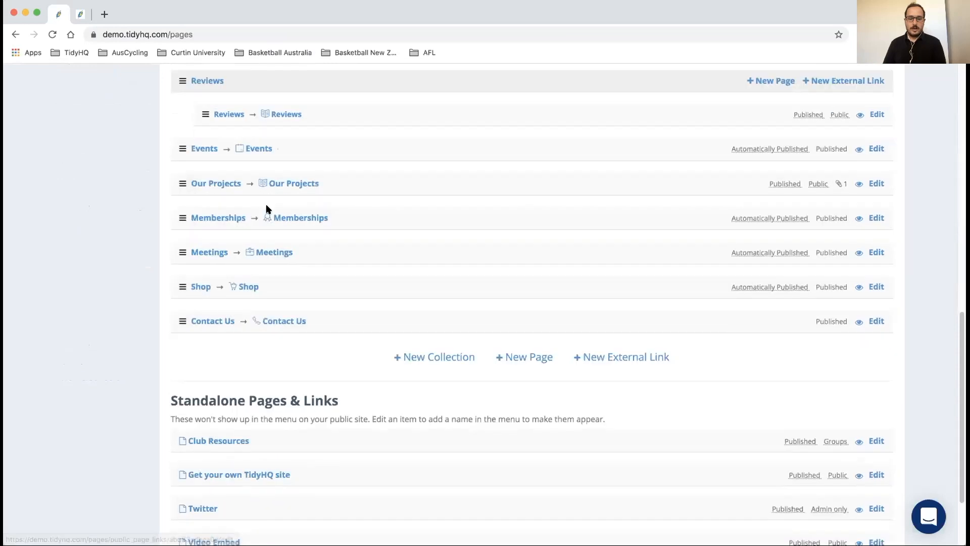
{"action": "left_click", "coordinate": [404, 358]}
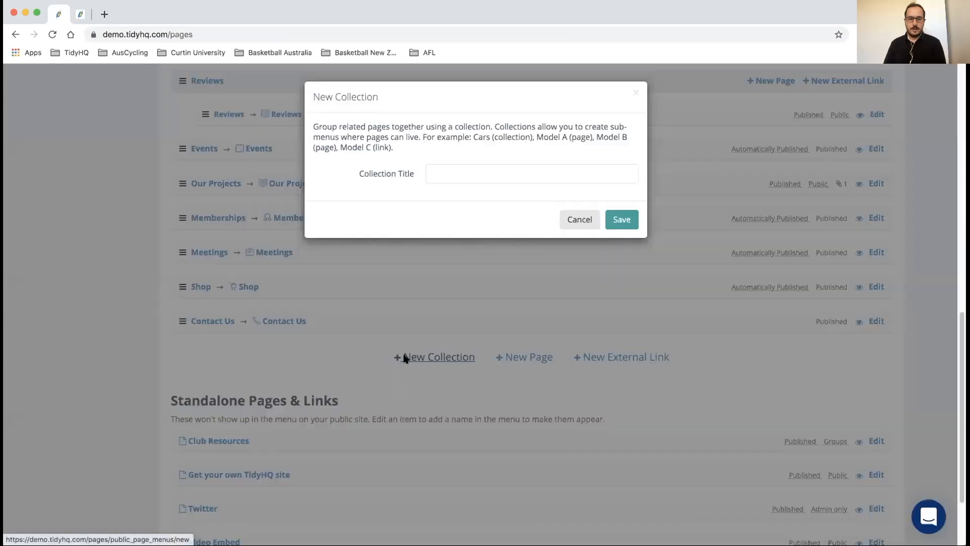
{"action": "left_click", "coordinate": [469, 178]}
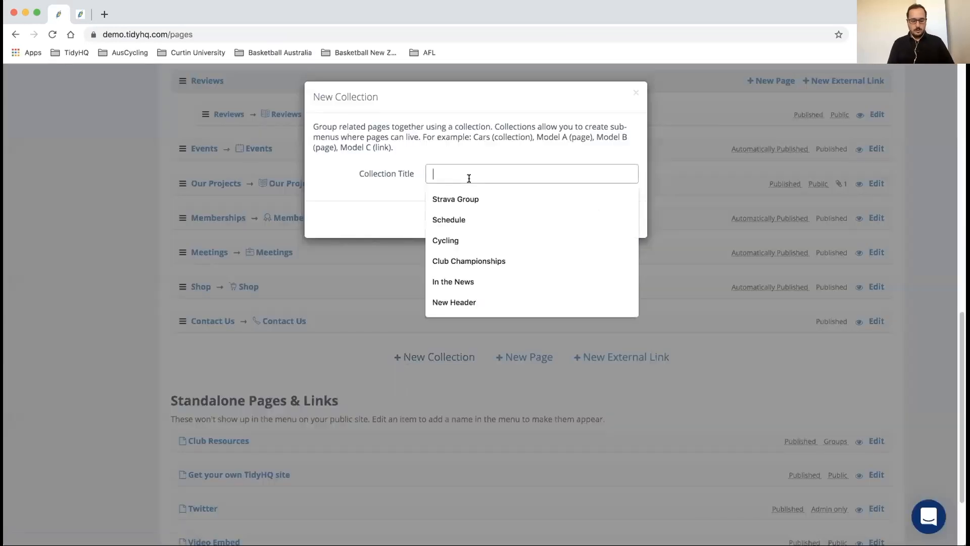
{"action": "type", "text": "Webinar"}
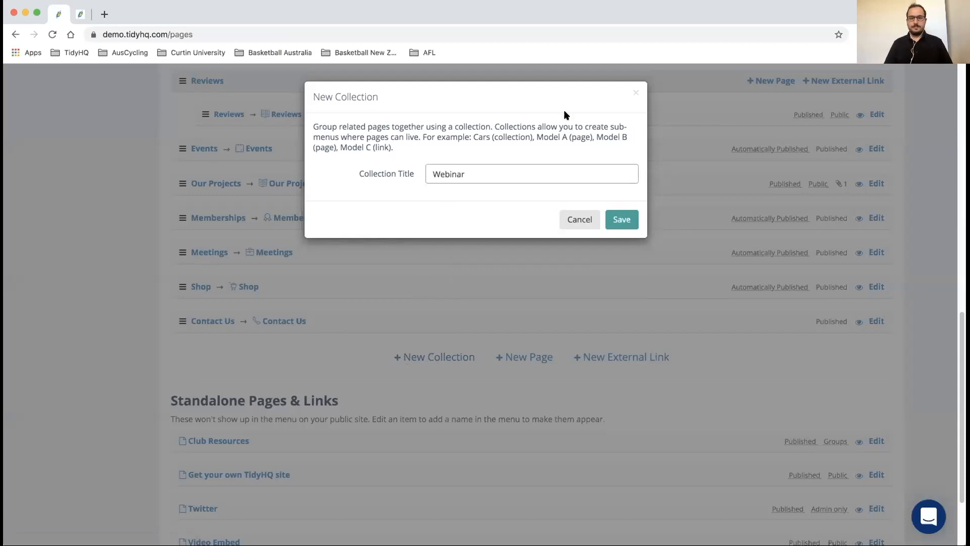
{"action": "left_click", "coordinate": [618, 218]}
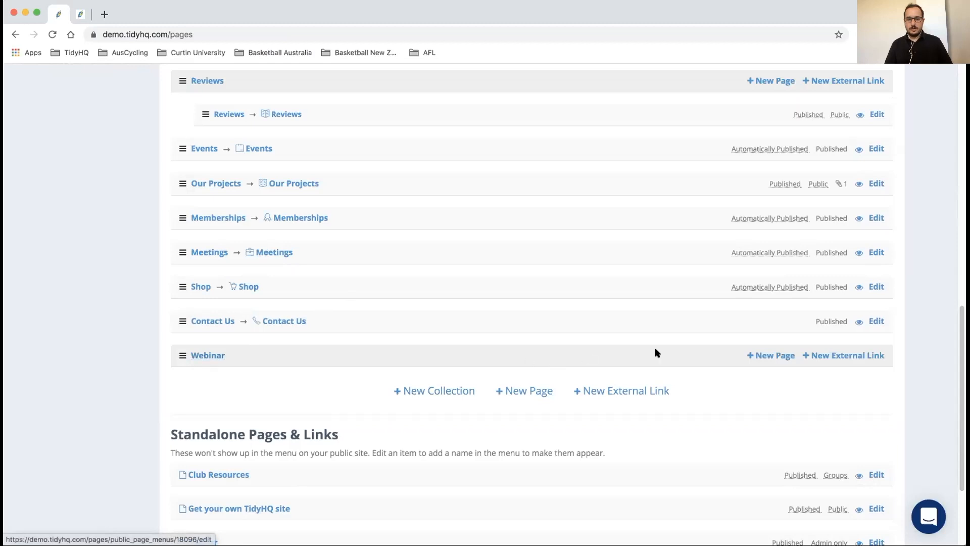
- Start a new page in the Webinar collection with the title "Webinar Today" and the page URL ending "webinar-today"
{"action": "left_click", "coordinate": [775, 356]}
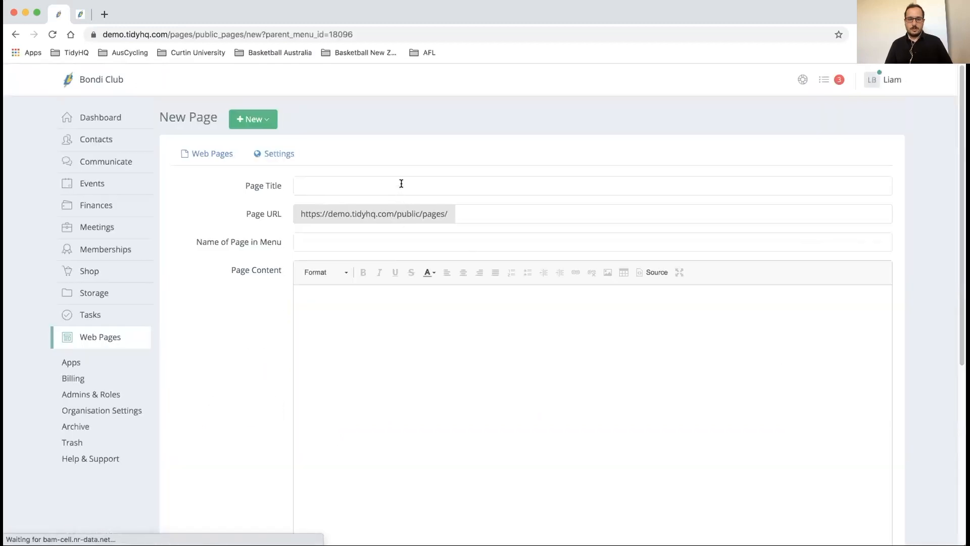
{"action": "left_click", "coordinate": [401, 184]}
{"action": "type", "text": "W"}
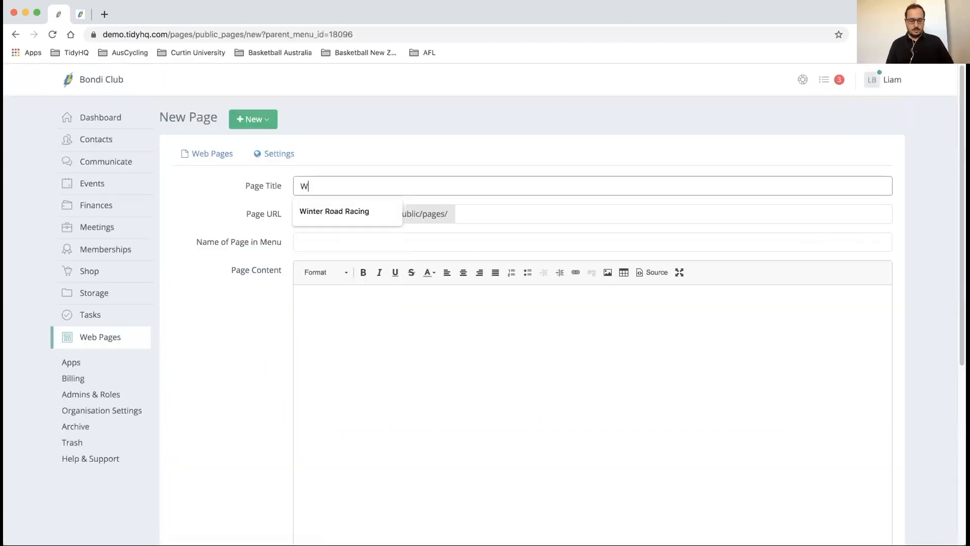
{"action": "type", "text": "ebinar Today"}
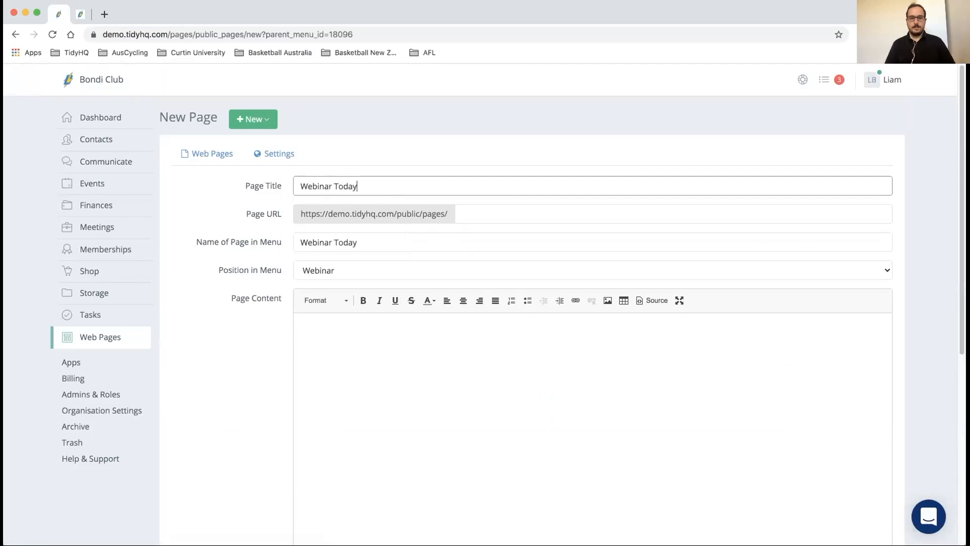
{"action": "scroll", "coordinate": [257, 205], "scroll_direction": "down", "scroll_amount": 1}
{"action": "scroll", "coordinate": [257, 210], "scroll_direction": "down", "scroll_amount": 2}
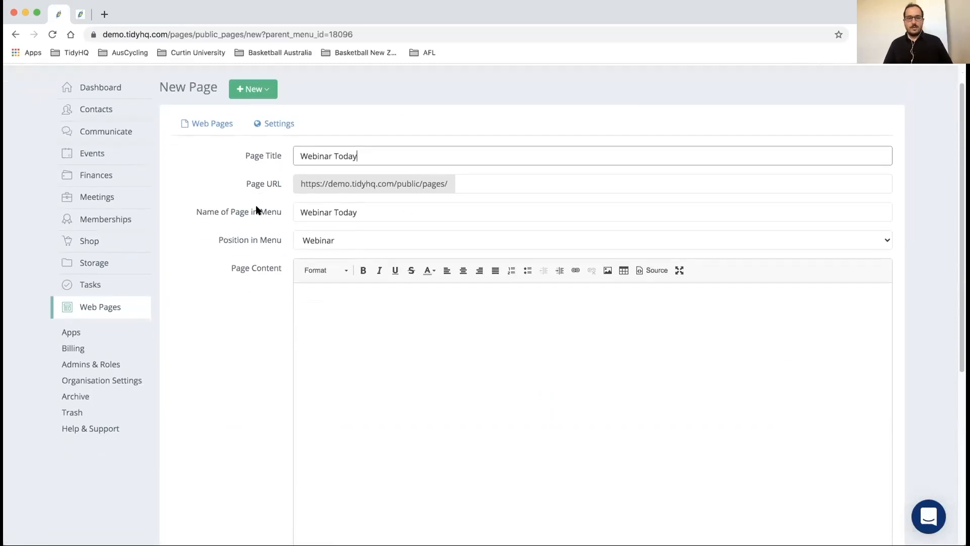
{"action": "left_click", "coordinate": [575, 182]}
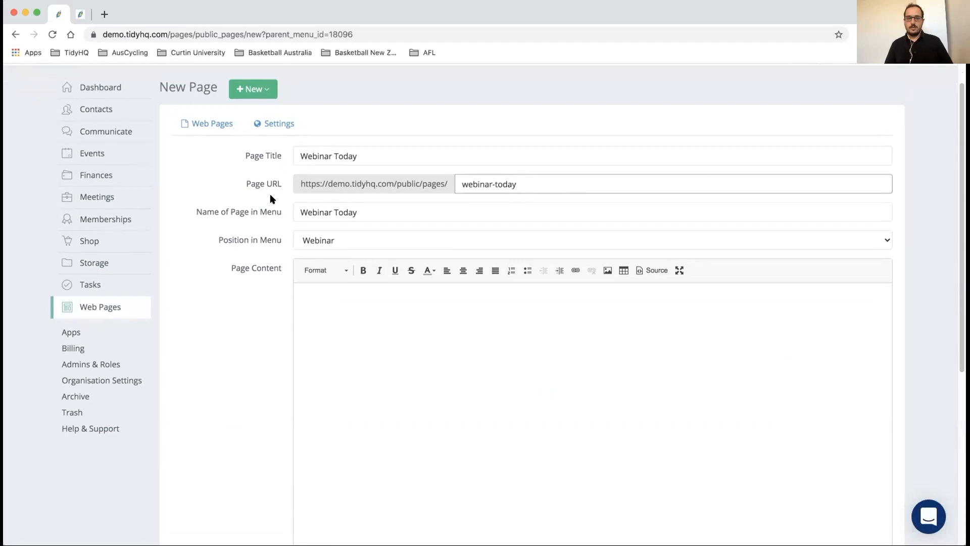
- Set the new page's name in the menu to "Webinar Today Two" and keep its menu position under Webinar
{"action": "scroll", "coordinate": [230, 197], "scroll_direction": "down", "scroll_amount": 1}
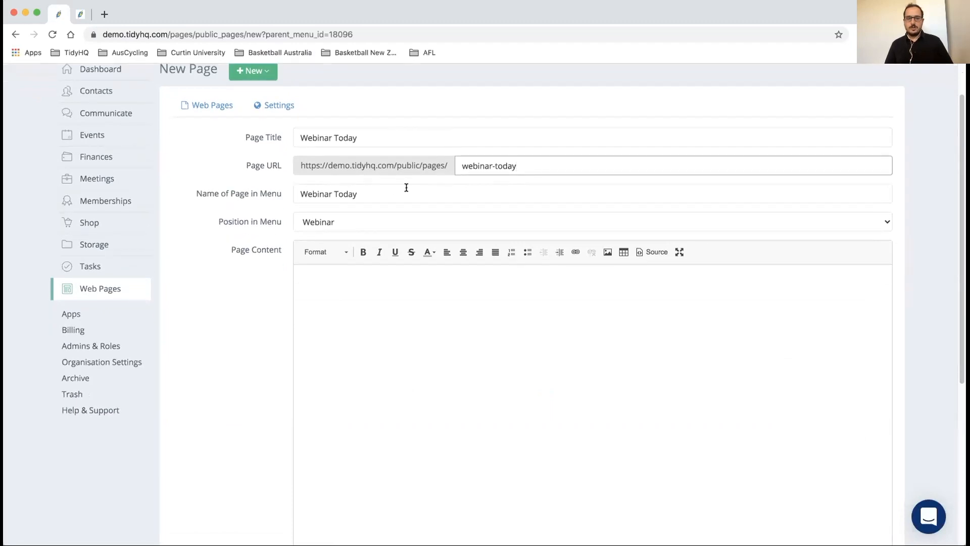
{"action": "left_click", "coordinate": [383, 192]}
{"action": "type", "text": "Two"}
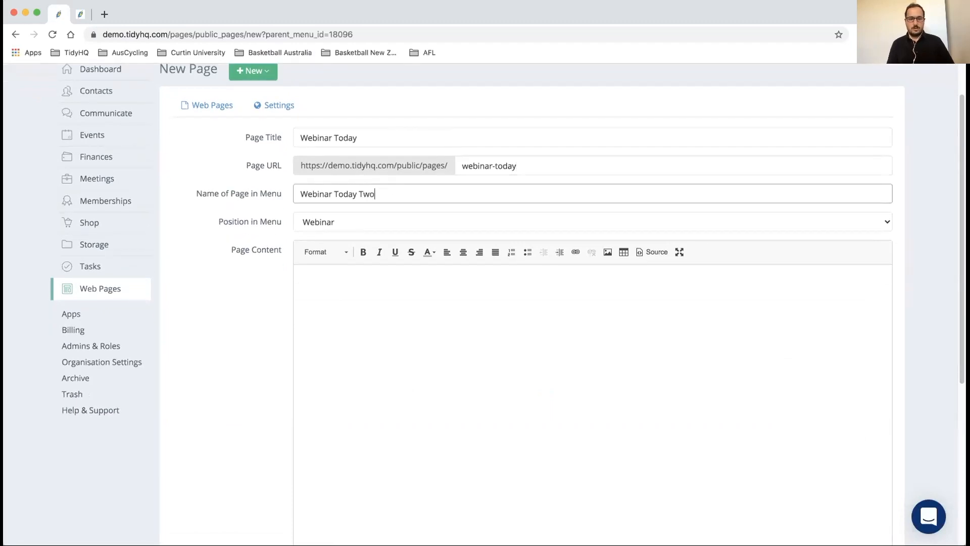
{"action": "scroll", "coordinate": [258, 202], "scroll_direction": "down", "scroll_amount": 1}
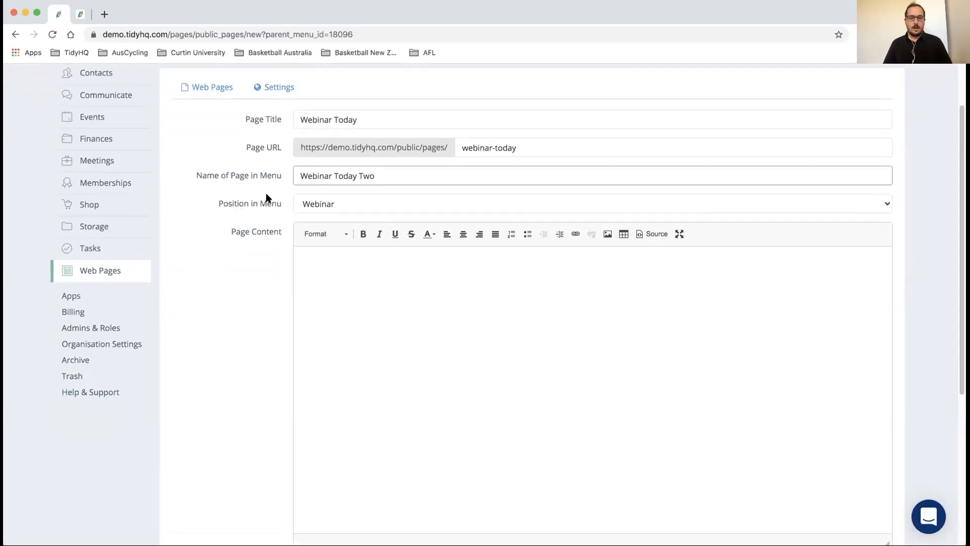
{"action": "left_click", "coordinate": [382, 201]}
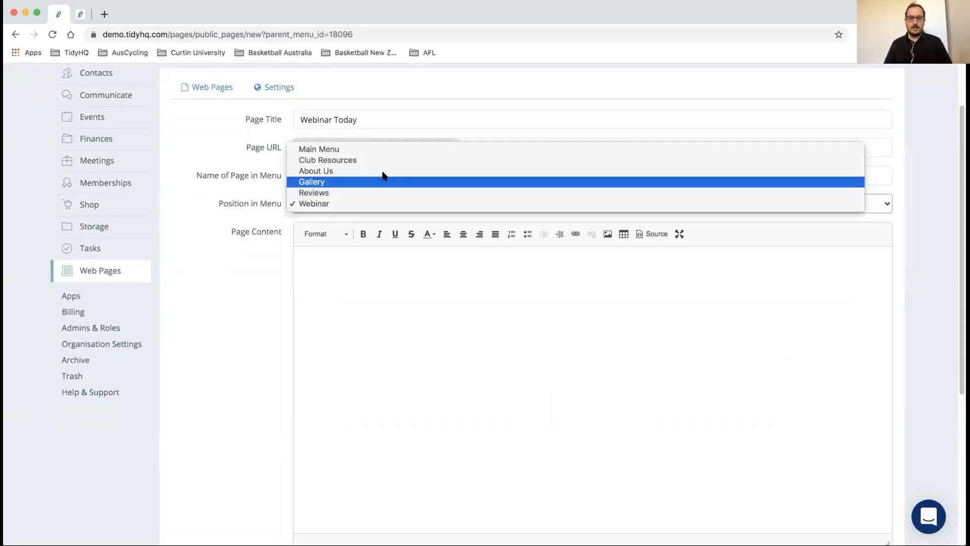
{"action": "left_click", "coordinate": [385, 202]}
{"action": "scroll", "coordinate": [253, 232], "scroll_direction": "down", "scroll_amount": 1}
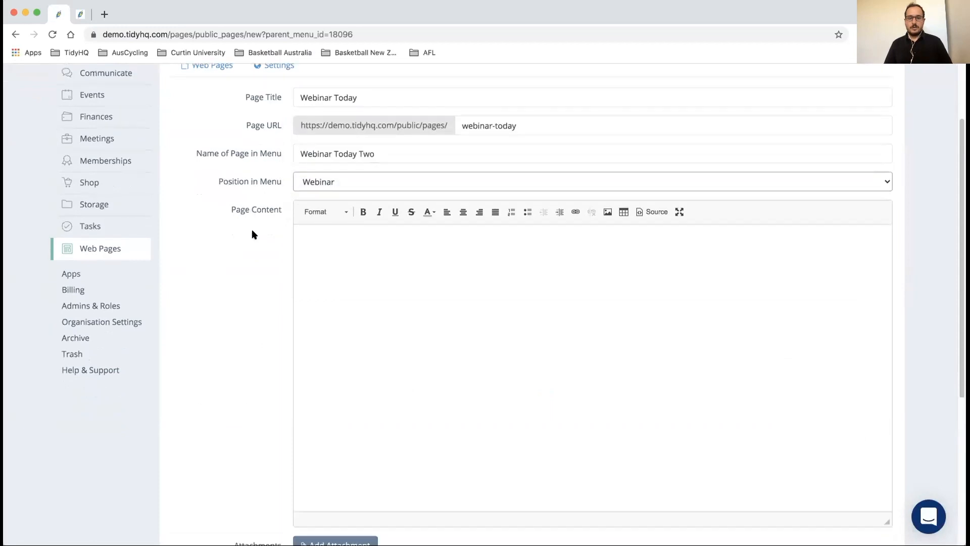
- Enter "Webinar being hosted today on Web Pages" as the content of the new page
{"action": "left_click", "coordinate": [350, 229]}
{"action": "type", "text": "Webinar being "}
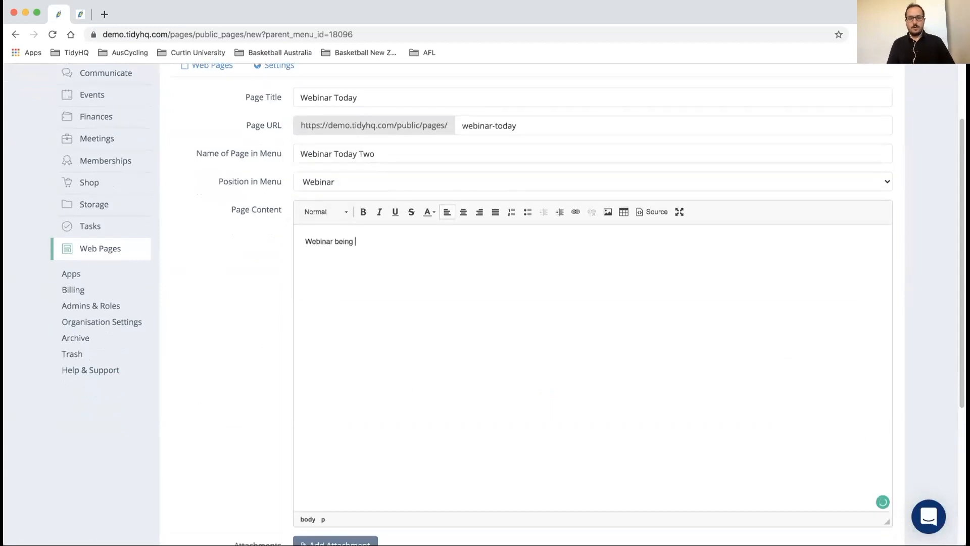
{"action": "type", "text": "hosted today on Web Pages"}
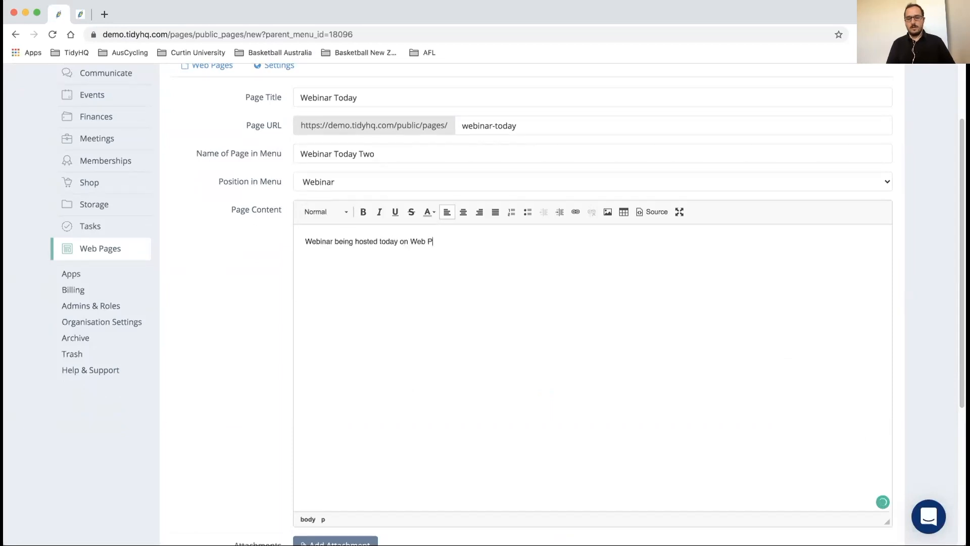
{"action": "scroll", "coordinate": [277, 259], "scroll_direction": "down", "scroll_amount": 4}
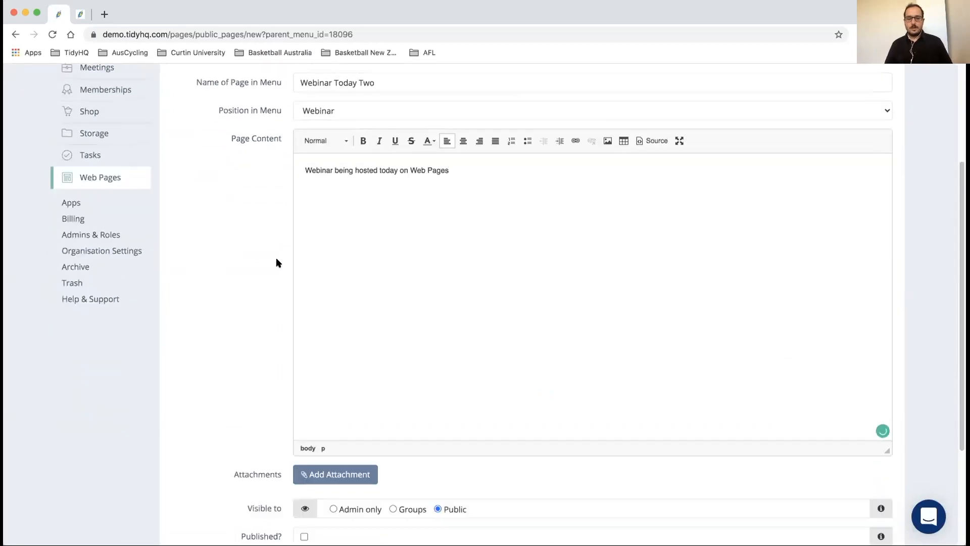
- Examine the new page's visibility and publishing options with customised social sharing details enabled, then return to the web pages list without saving
{"action": "scroll", "coordinate": [277, 259], "scroll_direction": "down", "scroll_amount": 4}
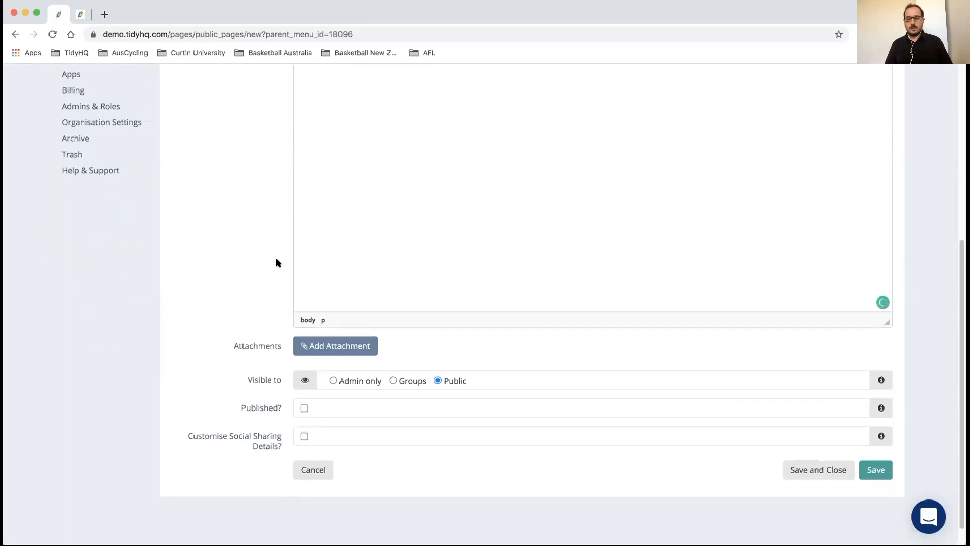
{"action": "scroll", "coordinate": [277, 263], "scroll_direction": "down", "scroll_amount": 1}
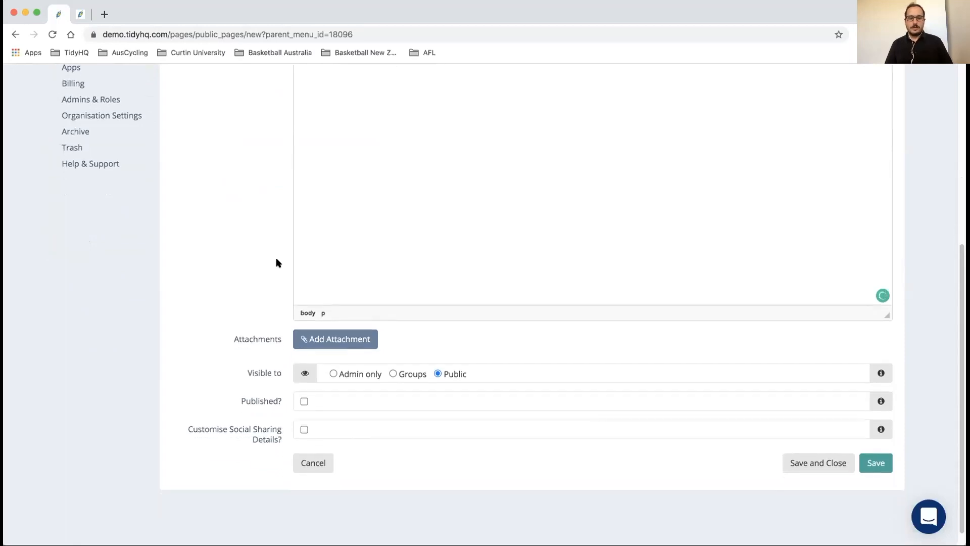
{"action": "scroll", "coordinate": [277, 262], "scroll_direction": "down", "scroll_amount": 1}
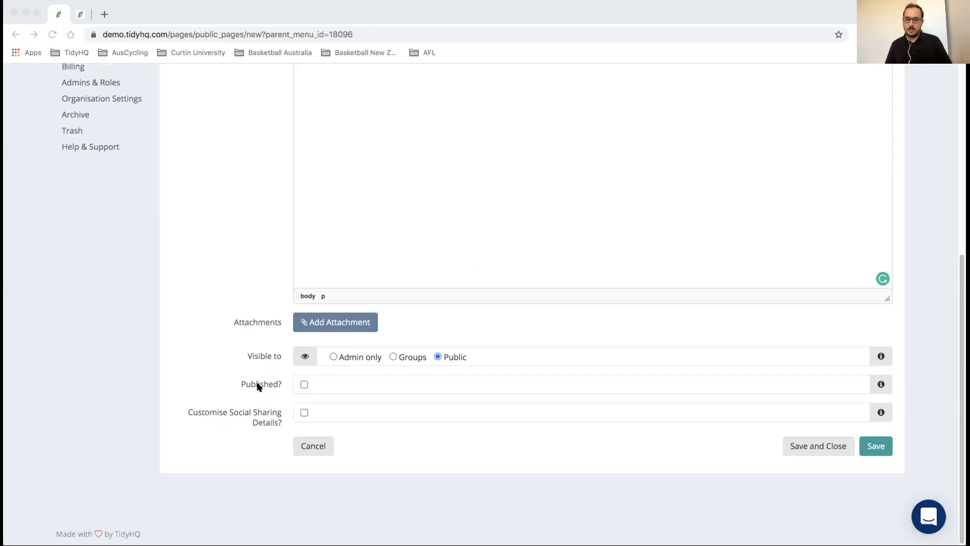
{"action": "left_click", "coordinate": [303, 412]}
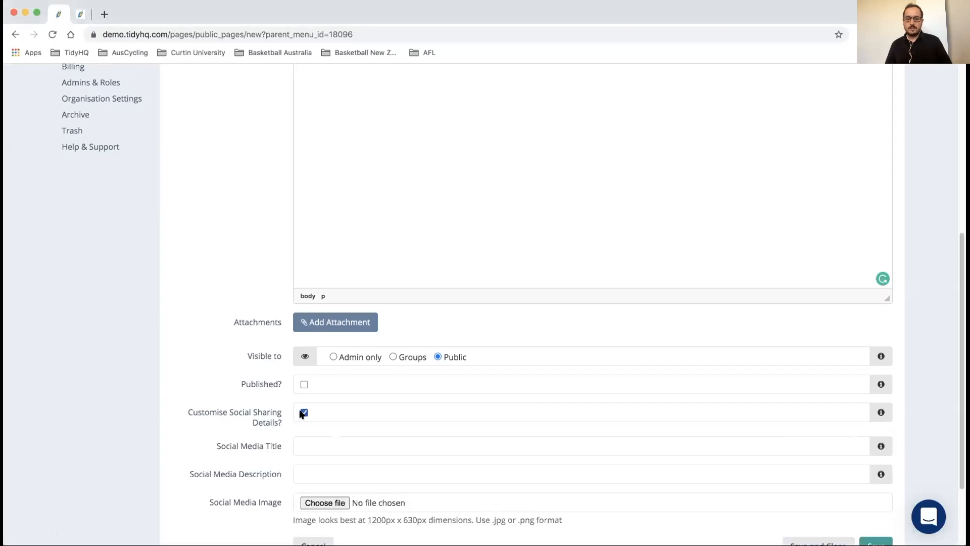
{"action": "scroll", "coordinate": [281, 388], "scroll_direction": "down", "scroll_amount": 3}
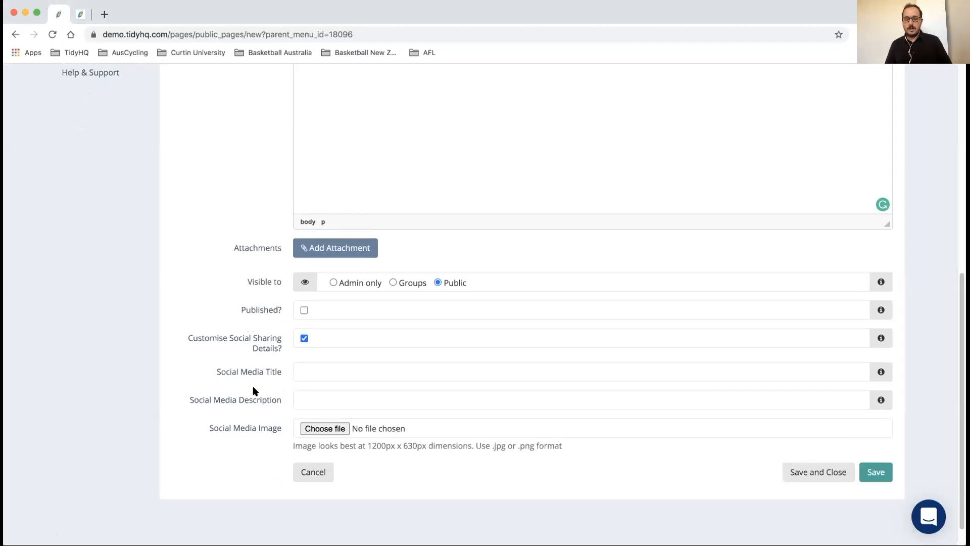
{"action": "scroll", "coordinate": [253, 387], "scroll_direction": "up", "scroll_amount": 10}
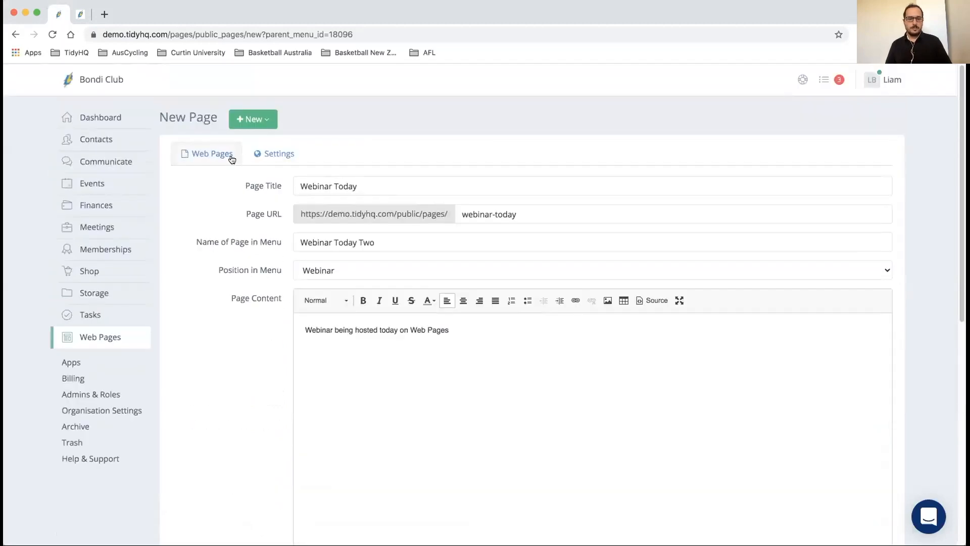
{"action": "left_click", "coordinate": [197, 157]}
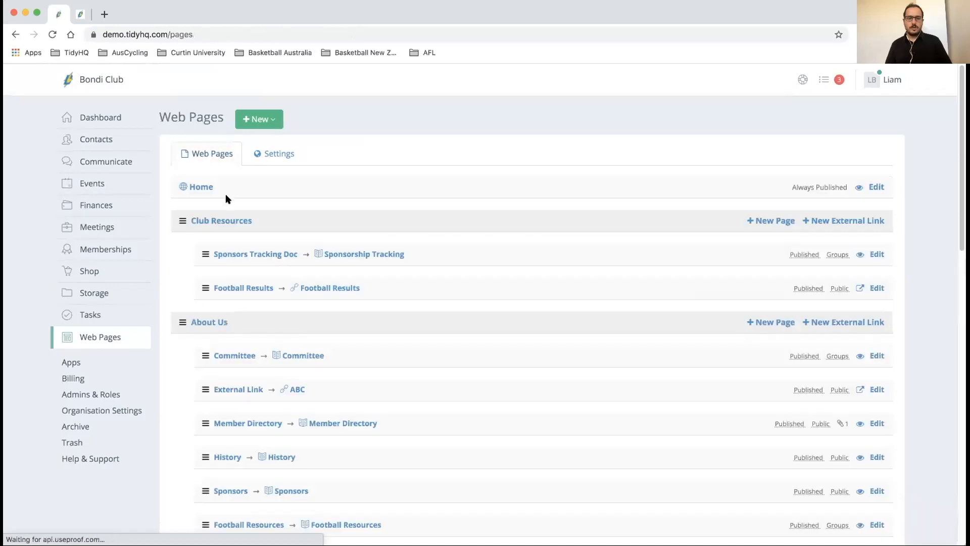
- Open the built-in Memberships page for editing and set its name in the menu to "Registrations"
{"action": "scroll", "coordinate": [226, 196], "scroll_direction": "down", "scroll_amount": 4}
{"action": "scroll", "coordinate": [225, 197], "scroll_direction": "down", "scroll_amount": 7}
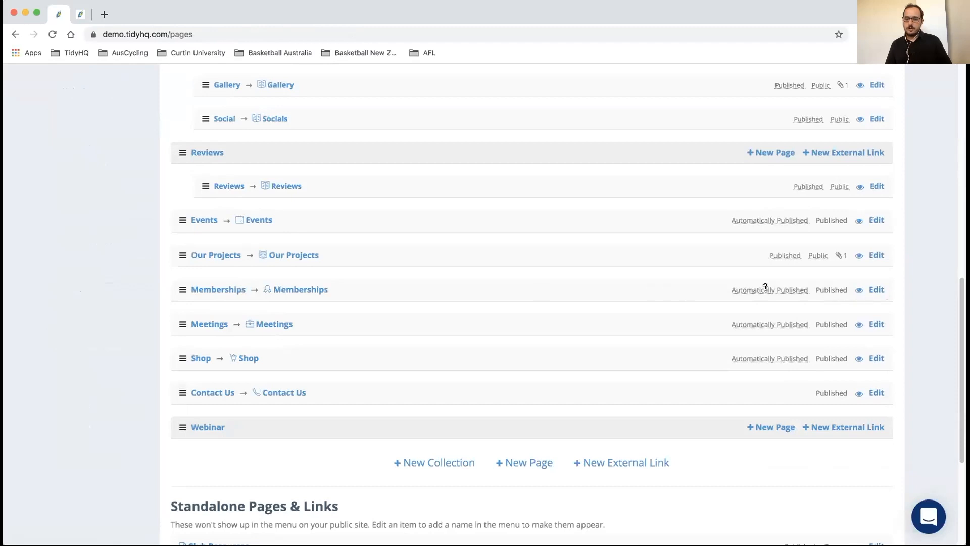
{"action": "left_click", "coordinate": [868, 292]}
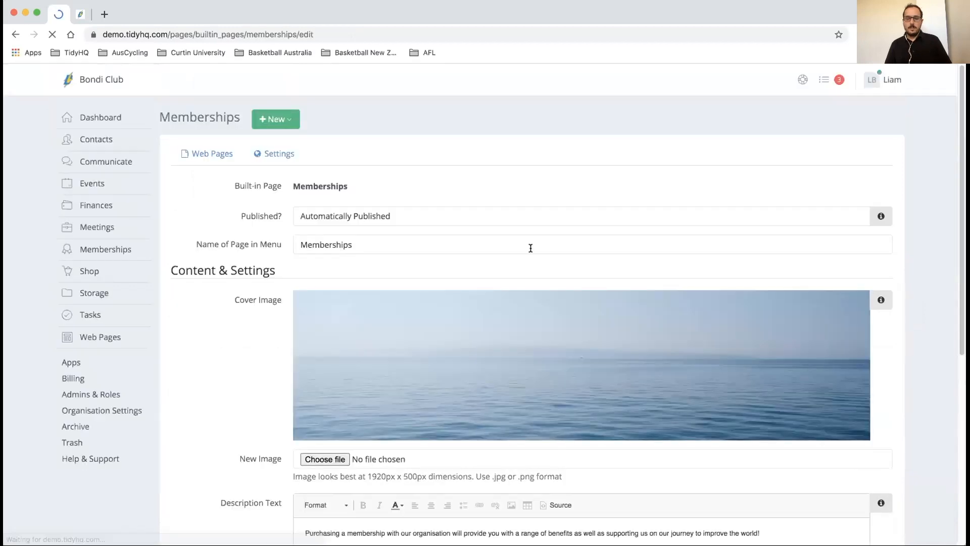
{"action": "scroll", "coordinate": [211, 237], "scroll_direction": "down", "scroll_amount": 1}
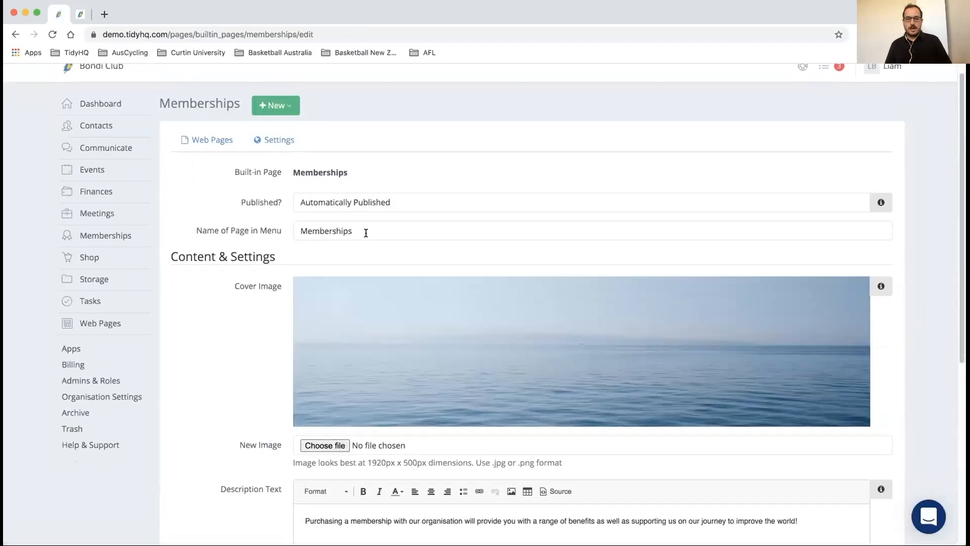
{"action": "left_click_drag", "start_coordinate": [364, 231], "coordinate": [296, 231]}
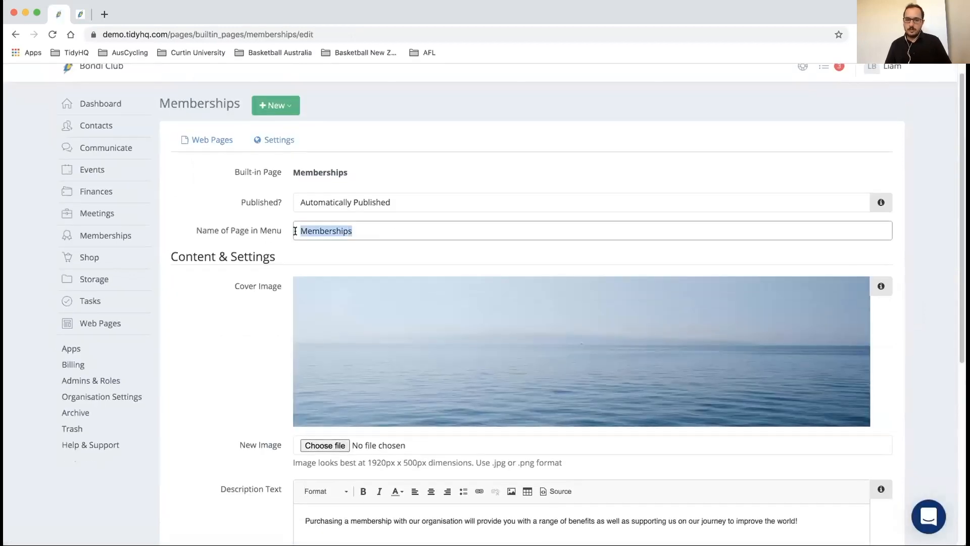
{"action": "type", "text": "Registrations"}
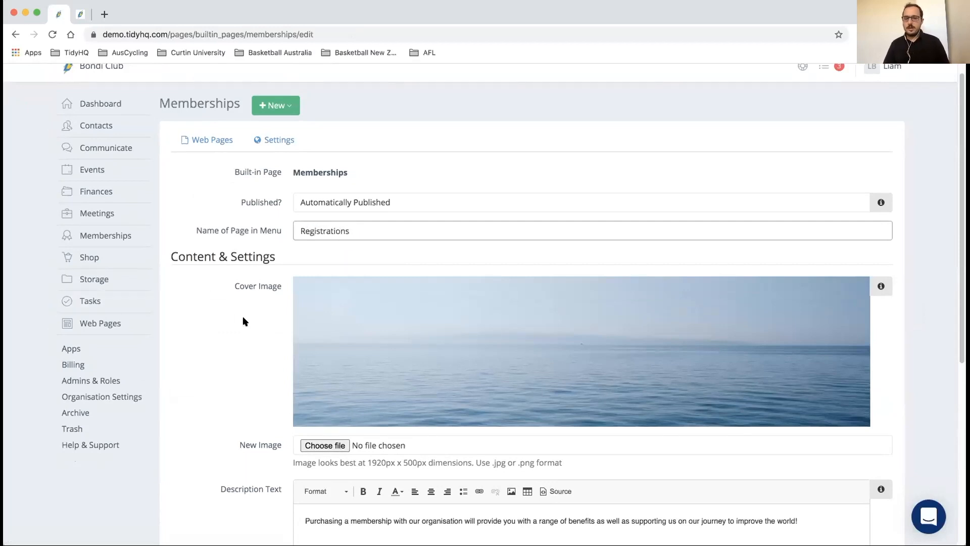
- Examine the Memberships page's cover image and description settings, and enable customised social sharing details to view its title, description and image fields
{"action": "scroll", "coordinate": [241, 318], "scroll_direction": "down", "scroll_amount": 1}
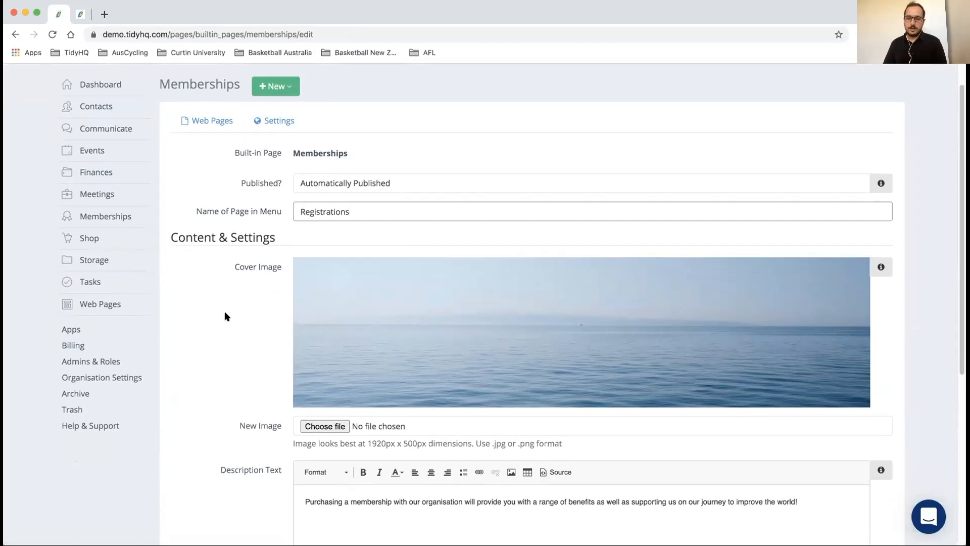
{"action": "scroll", "coordinate": [225, 317], "scroll_direction": "down", "scroll_amount": 5}
{"action": "scroll", "coordinate": [233, 276], "scroll_direction": "down", "scroll_amount": 4}
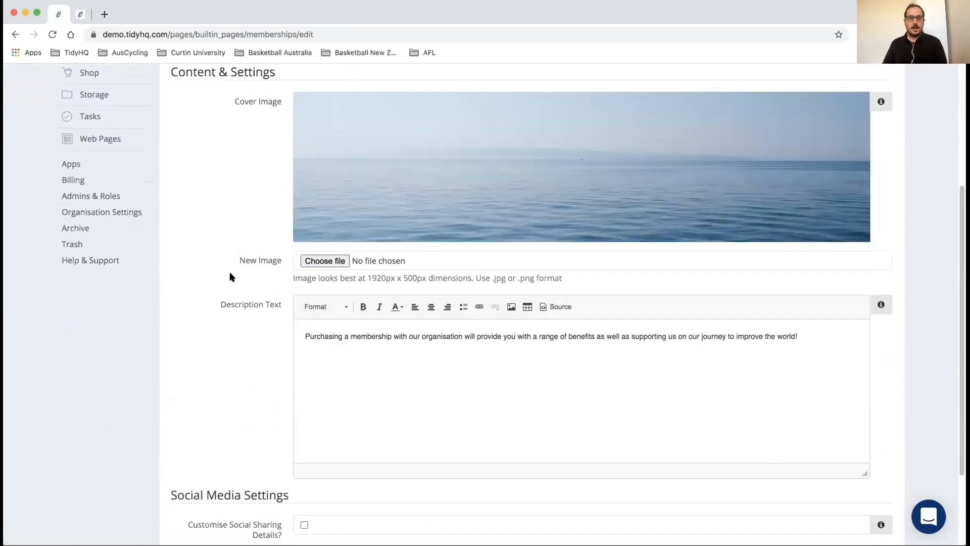
{"action": "scroll", "coordinate": [230, 277], "scroll_direction": "down", "scroll_amount": 1}
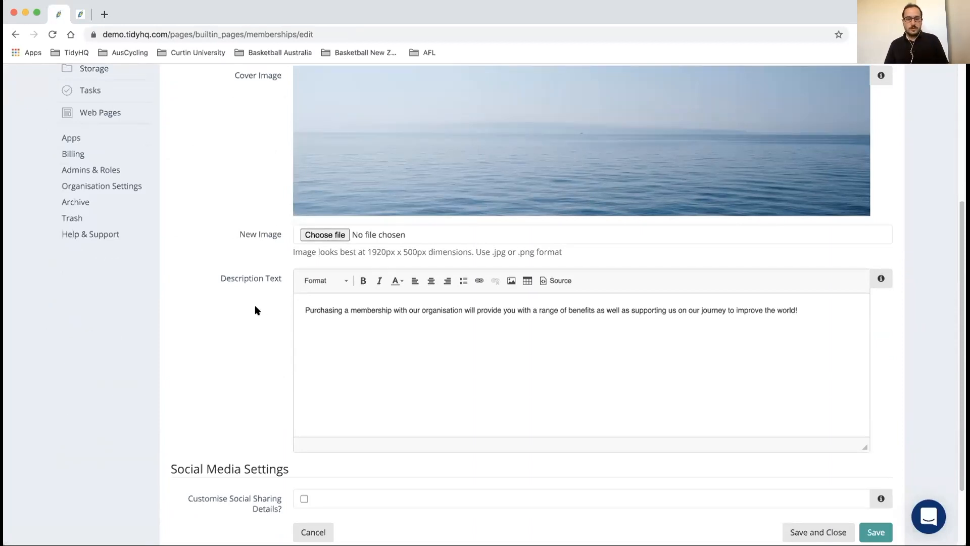
{"action": "scroll", "coordinate": [294, 379], "scroll_direction": "down", "scroll_amount": 3}
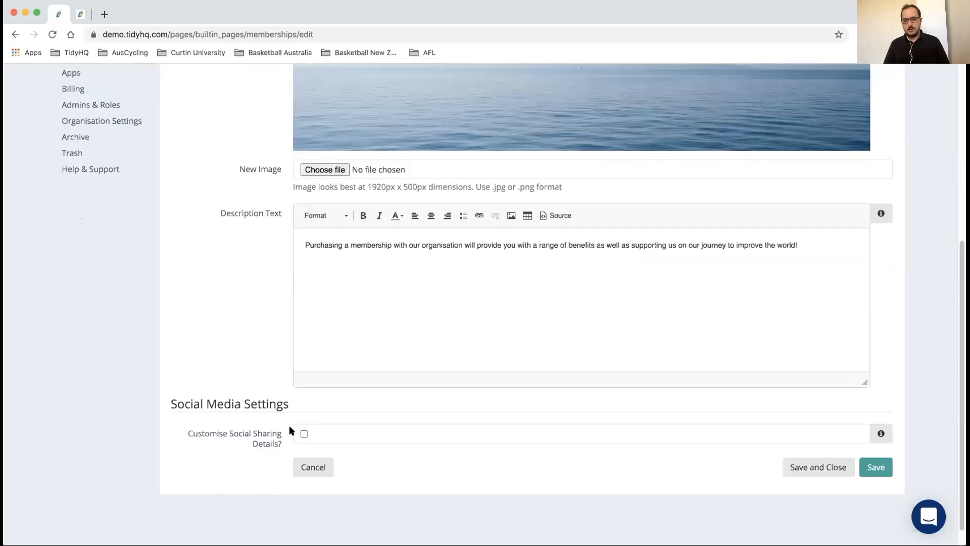
{"action": "left_click", "coordinate": [304, 434]}
{"action": "scroll", "coordinate": [239, 381], "scroll_direction": "down", "scroll_amount": 3}
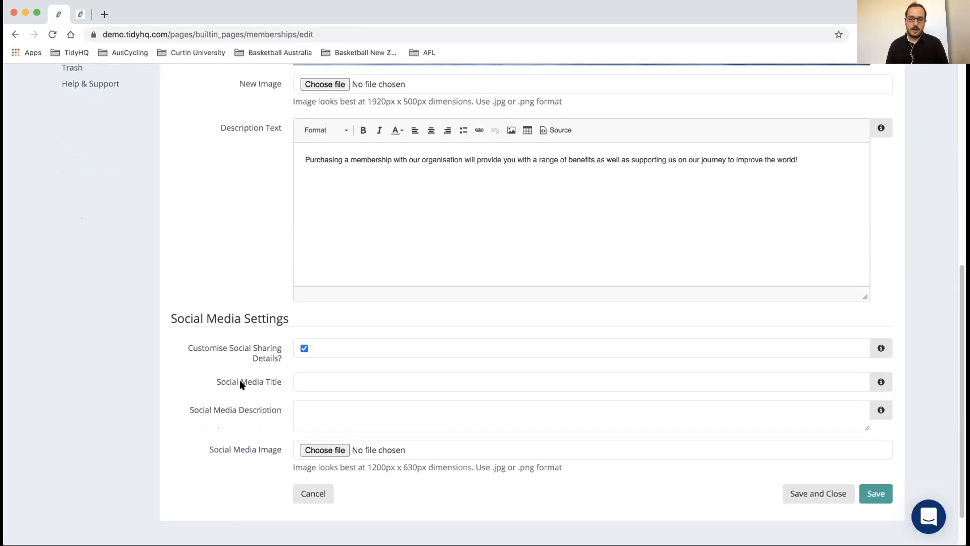
- Leave the Memberships page without saving and go to the Webinar collection in the web pages list
{"action": "scroll", "coordinate": [290, 192], "scroll_direction": "up", "scroll_amount": 6}
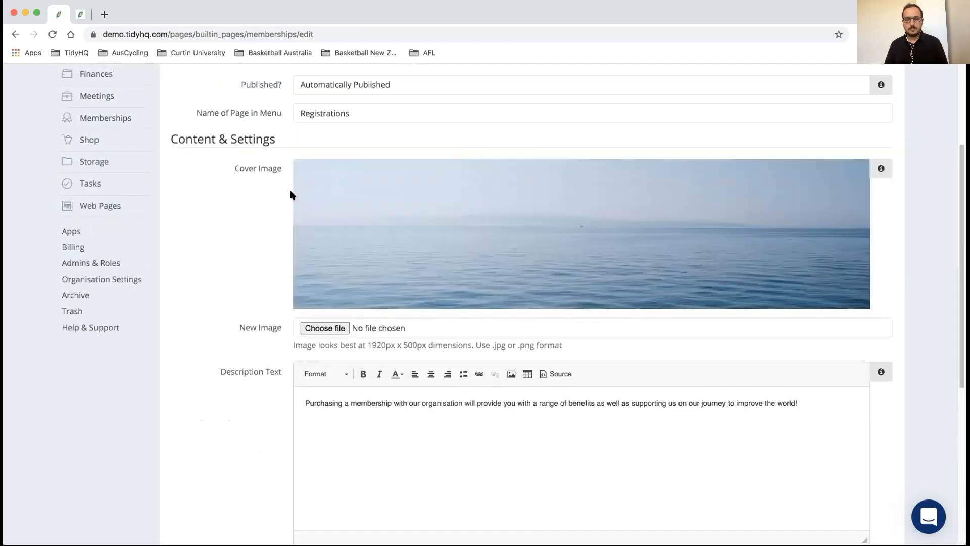
{"action": "scroll", "coordinate": [294, 206], "scroll_direction": "up", "scroll_amount": 1}
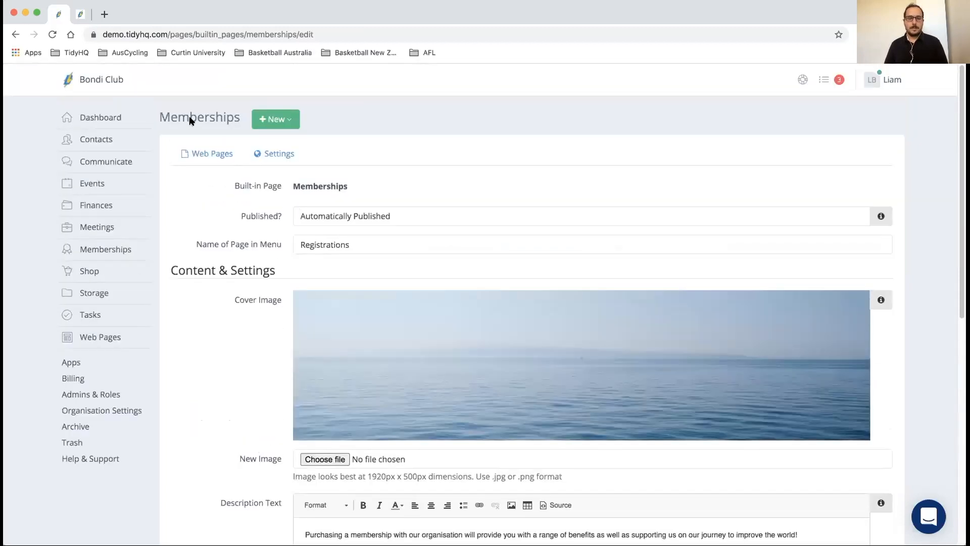
{"action": "left_click", "coordinate": [207, 151]}
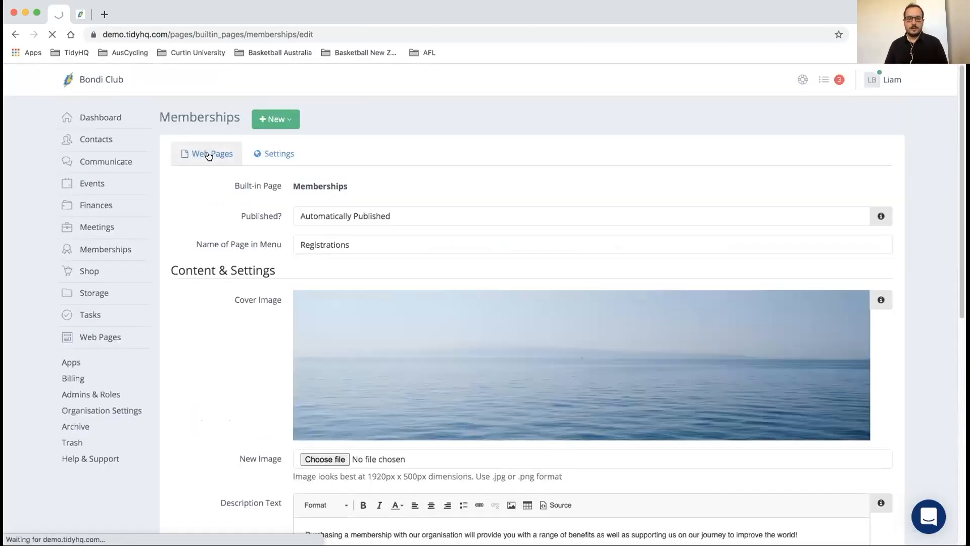
{"action": "scroll", "coordinate": [277, 201], "scroll_direction": "down", "scroll_amount": 9}
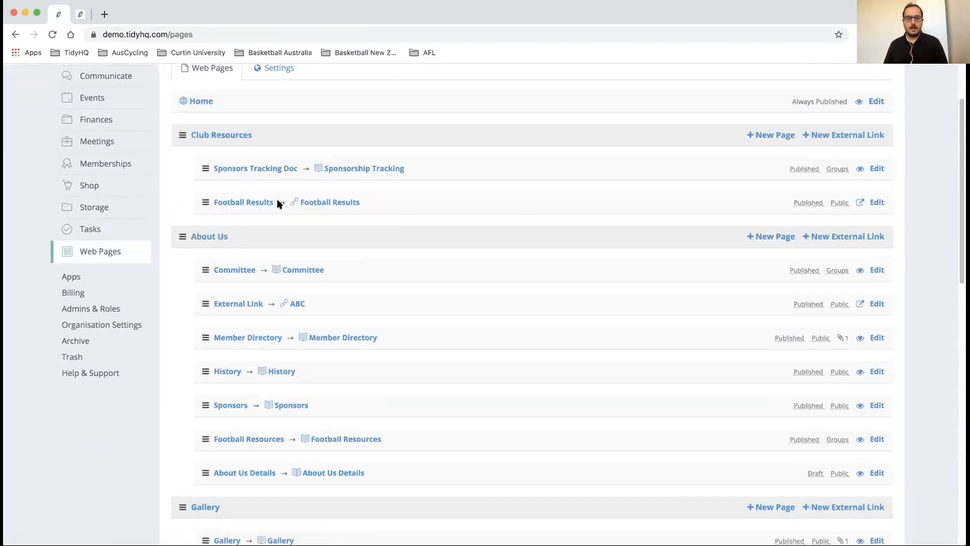
{"action": "scroll", "coordinate": [280, 204], "scroll_direction": "down", "scroll_amount": 4}
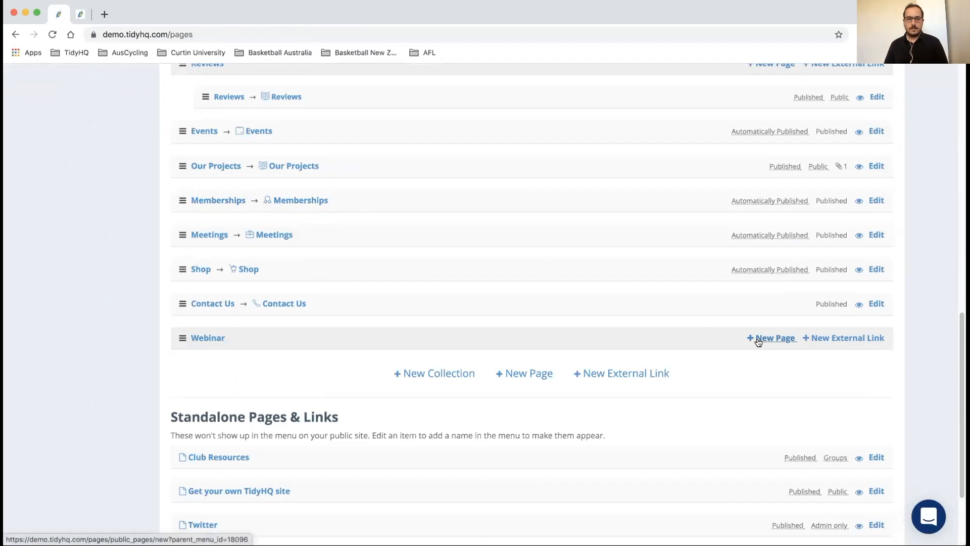
- Add a new page to the Webinar collection, titled "Webinar 1" and positioned under Webinar in the menu
{"action": "left_click", "coordinate": [758, 342]}
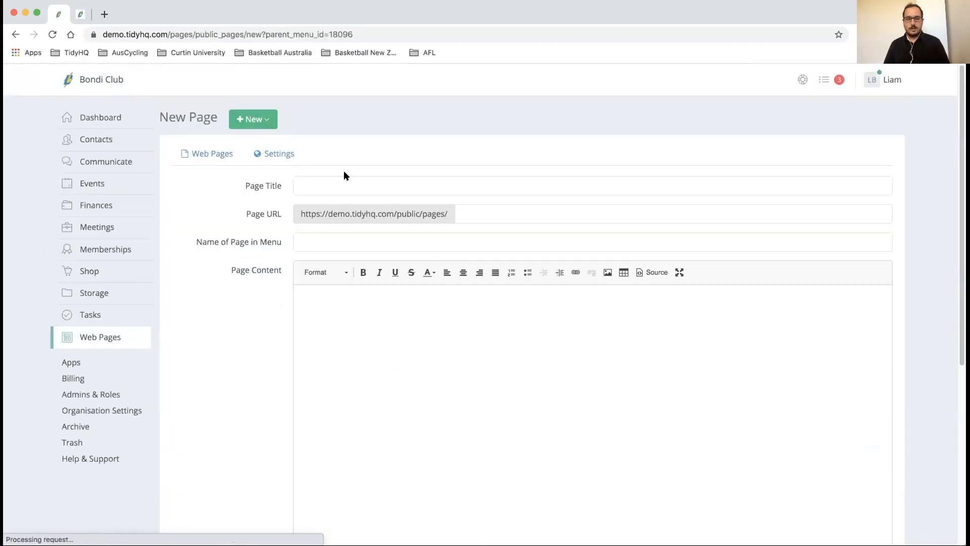
{"action": "left_click", "coordinate": [347, 183]}
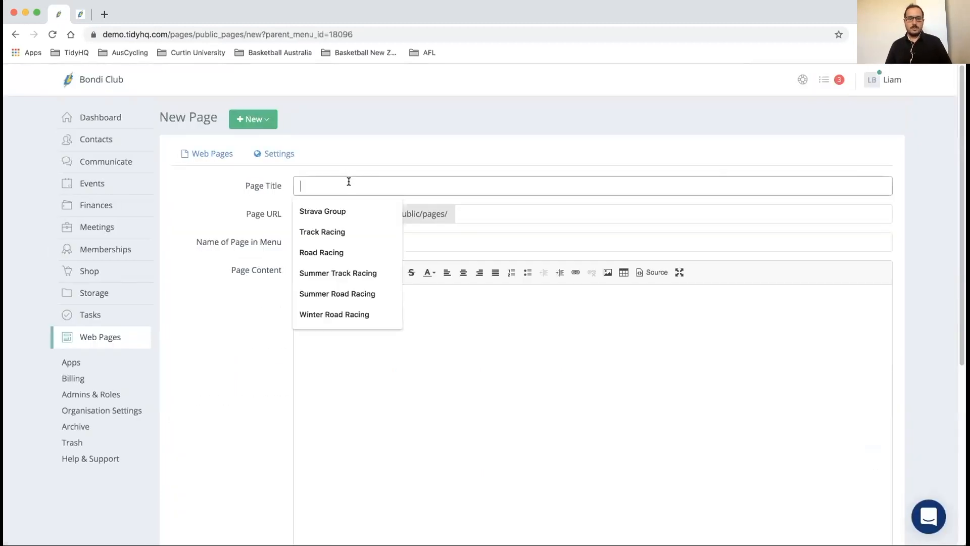
{"action": "type", "text": "Webinar 1"}
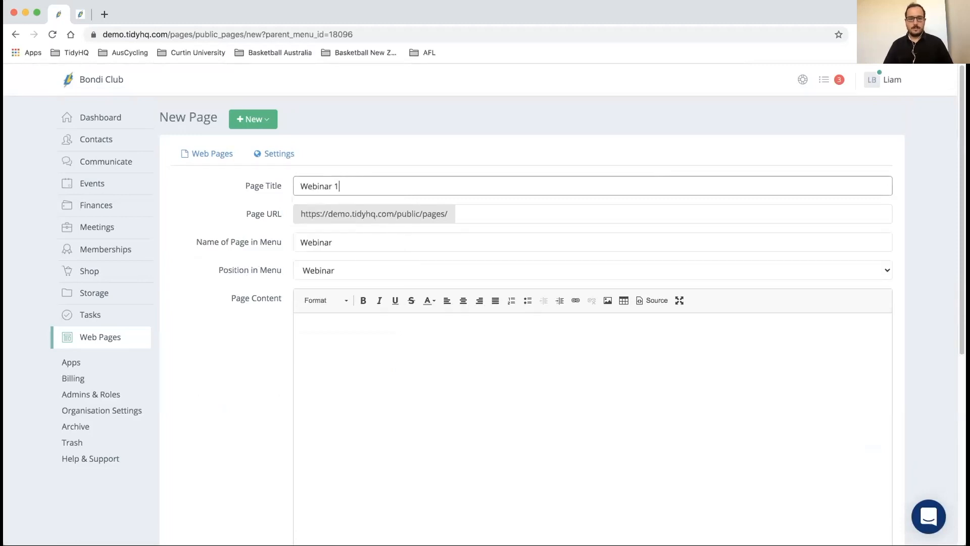
{"action": "left_click", "coordinate": [385, 272]}
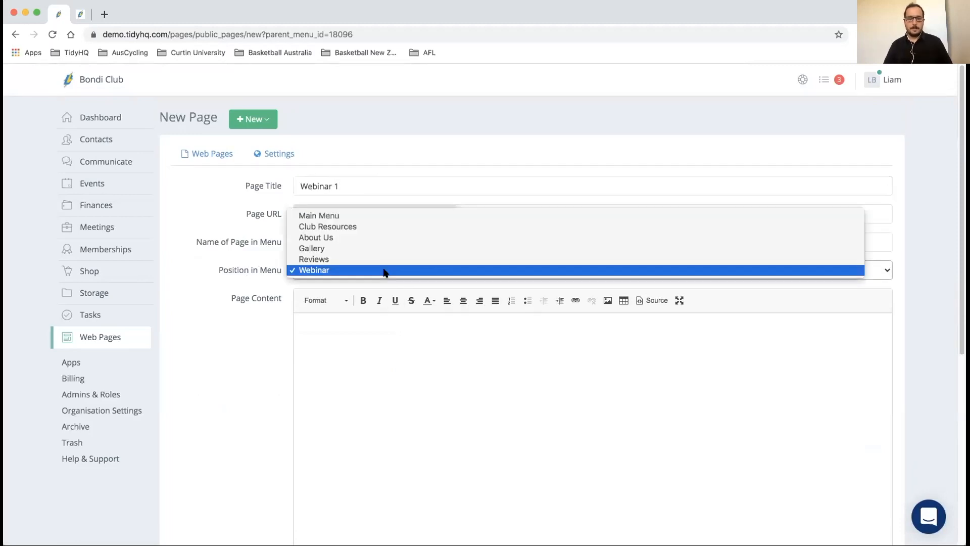
{"action": "left_click", "coordinate": [385, 272]}
- Enter "Webinar 2" as the page content, mark the public page as published and save it
{"action": "left_click", "coordinate": [359, 320]}
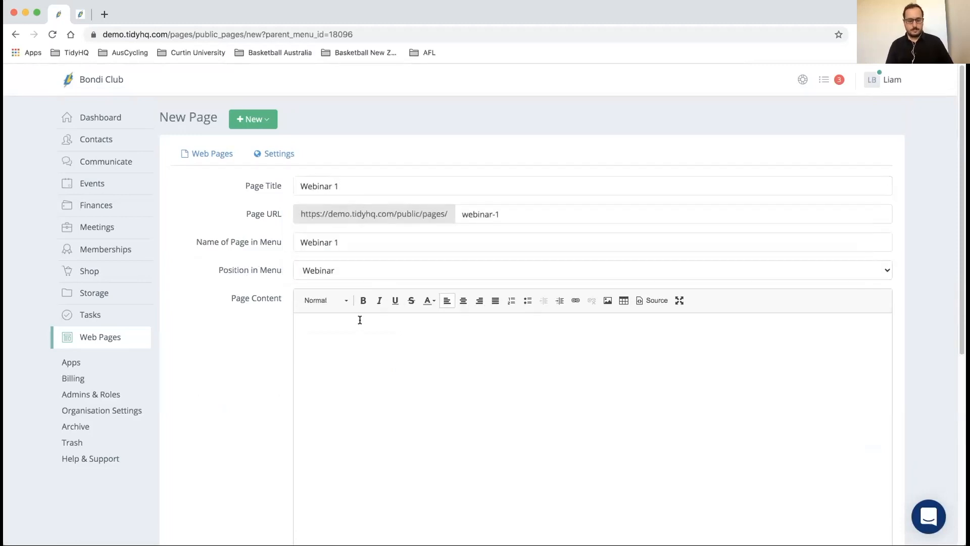
{"action": "type", "text": "Webinar 1"}
{"action": "scroll", "coordinate": [340, 358], "scroll_direction": "down", "scroll_amount": 5}
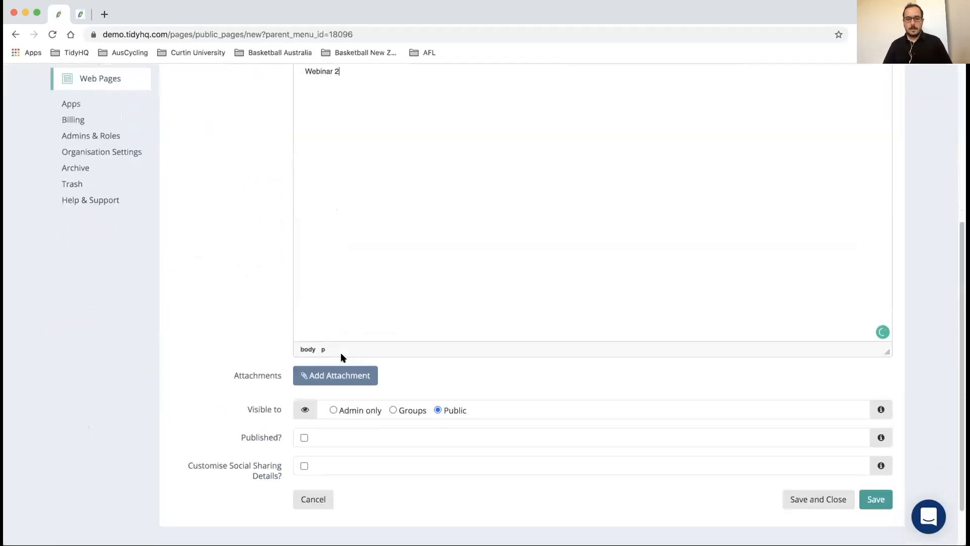
{"action": "left_click", "coordinate": [304, 414]}
{"action": "scroll", "coordinate": [704, 428], "scroll_direction": "down", "scroll_amount": 1}
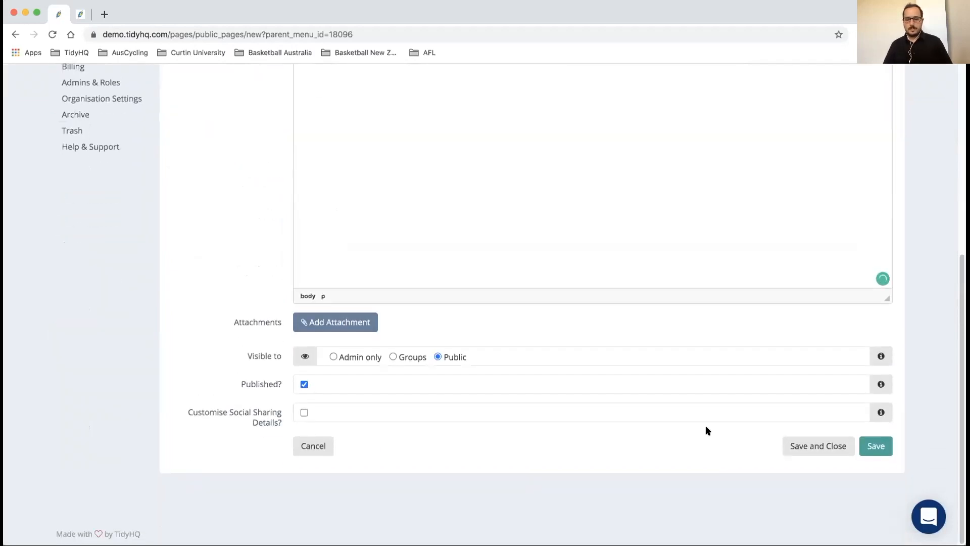
{"action": "left_click", "coordinate": [864, 447]}
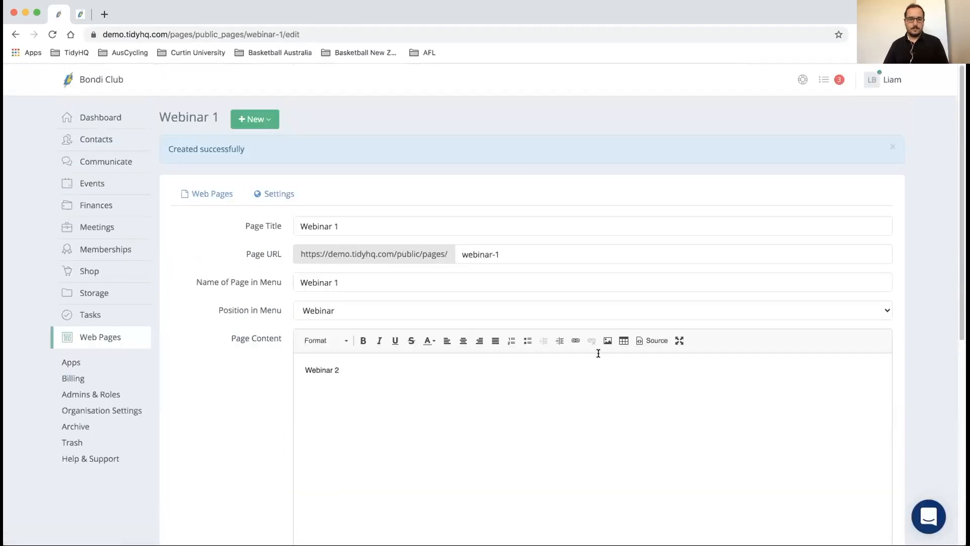
- Return to the web pages list and check the Webinar 1 entry under the Webinar collection
{"action": "mouse_move", "coordinate": [123, 335]}
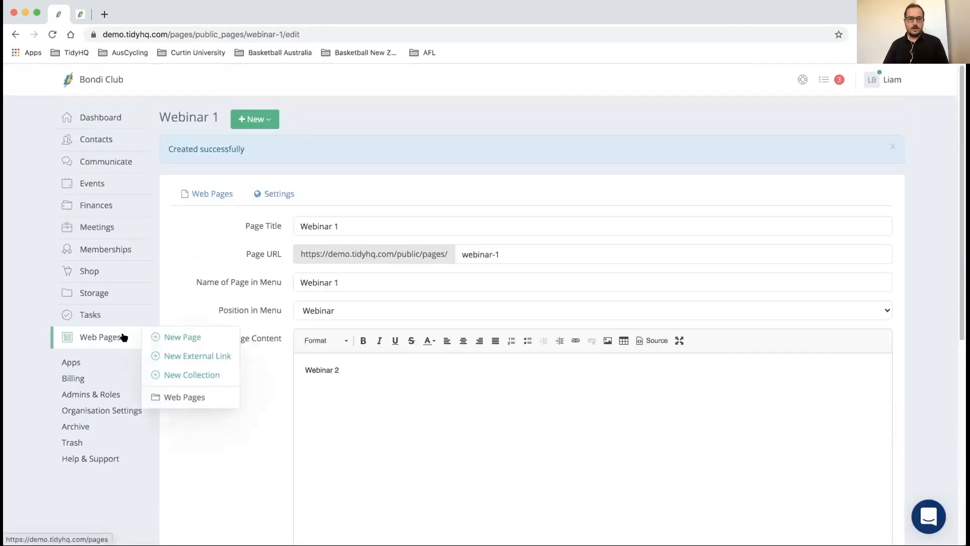
{"action": "left_click", "coordinate": [186, 393]}
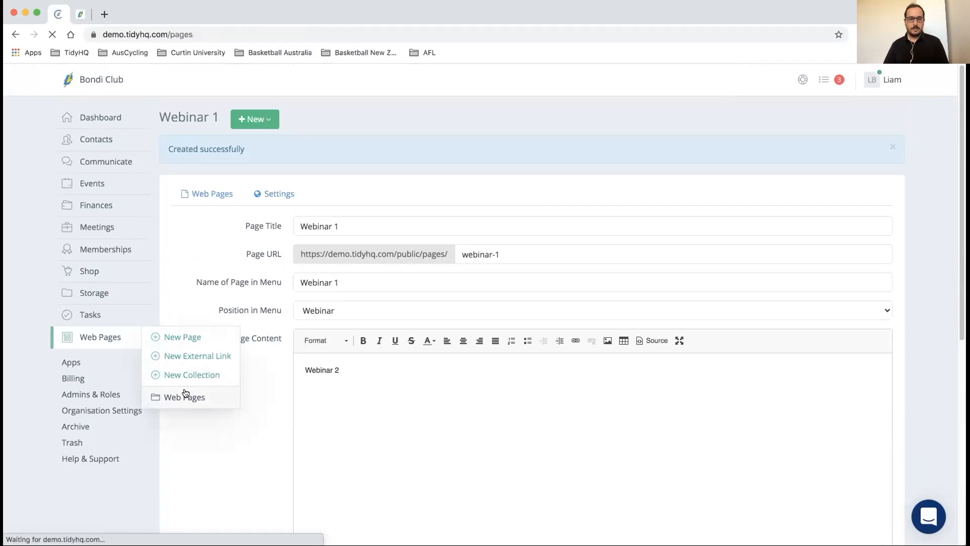
{"action": "scroll", "coordinate": [310, 254], "scroll_direction": "down", "scroll_amount": 15}
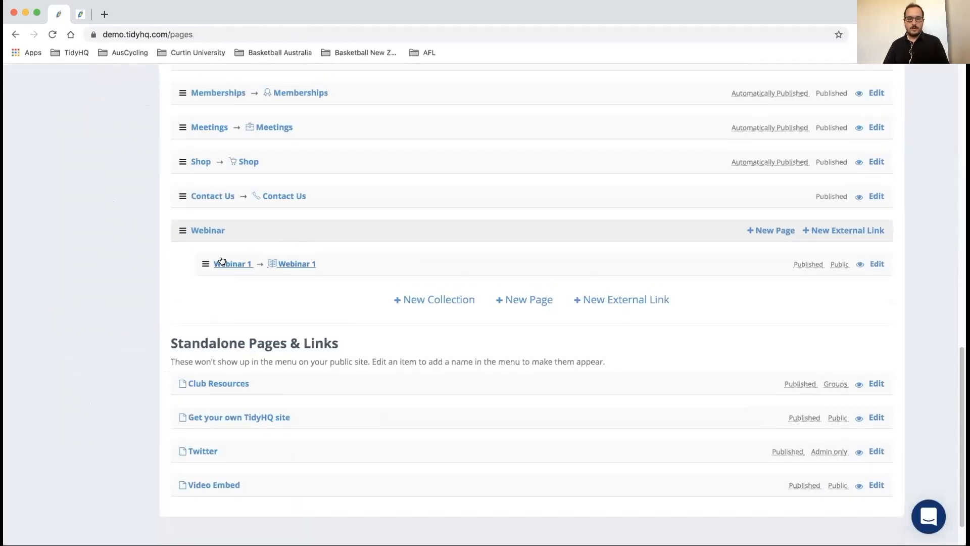
- Move the About Us collection above Club Resources in the web pages list
{"action": "scroll", "coordinate": [216, 259], "scroll_direction": "up", "scroll_amount": 1}
{"action": "scroll", "coordinate": [215, 259], "scroll_direction": "up", "scroll_amount": 10}
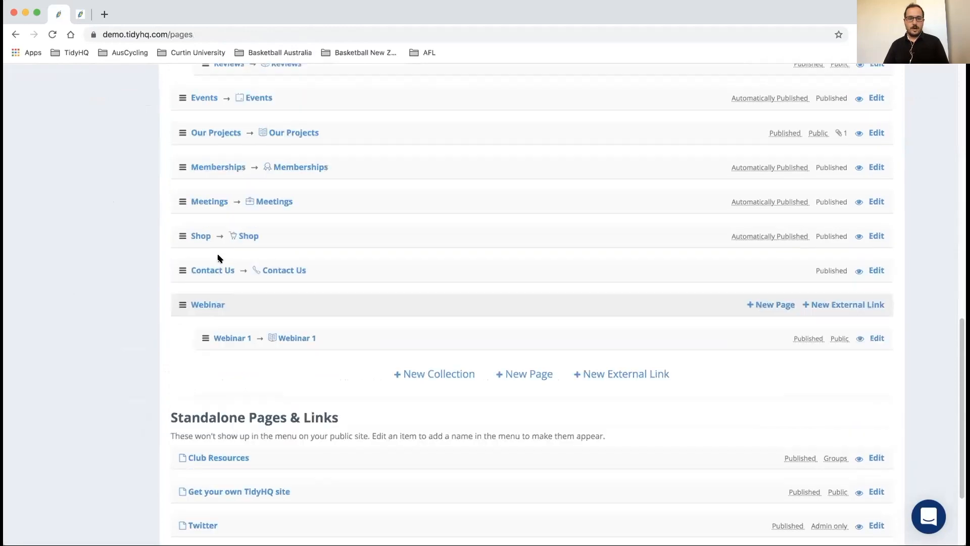
{"action": "scroll", "coordinate": [218, 259], "scroll_direction": "up", "scroll_amount": 15}
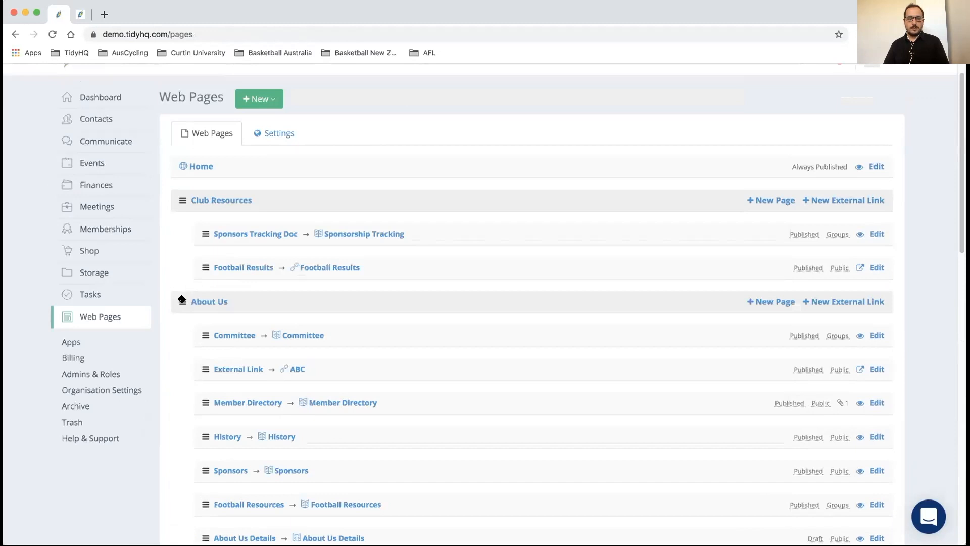
{"action": "left_click_drag", "start_coordinate": [183, 301], "coordinate": [181, 197]}
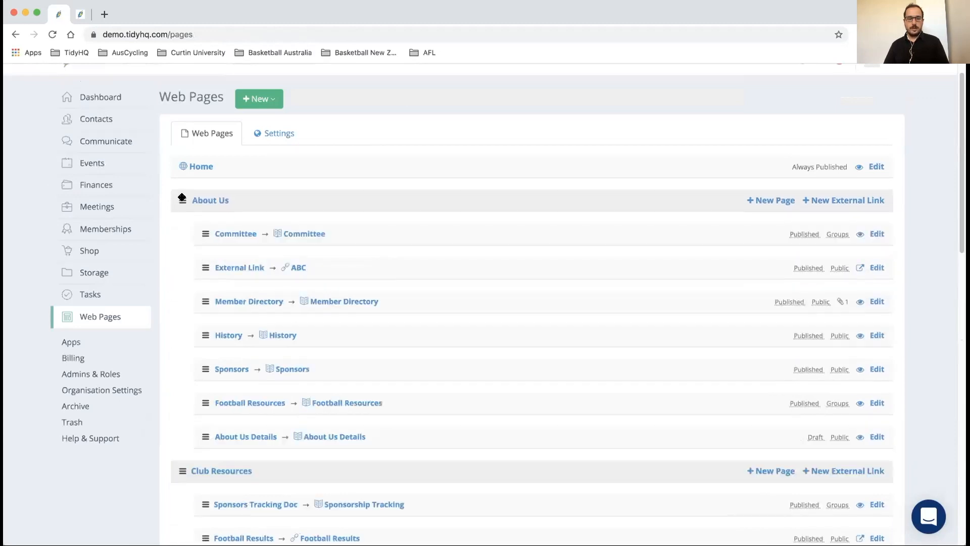
- Reorder the About Us pages so History comes first, followed by External Link, Member Directory and Committee
{"action": "scroll", "coordinate": [182, 199], "scroll_direction": "down", "scroll_amount": 1}
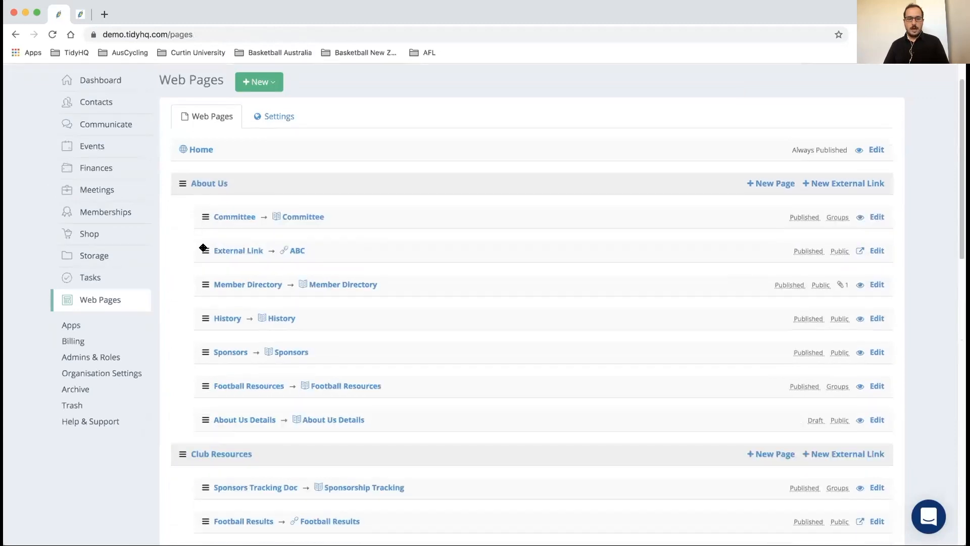
{"action": "left_click_drag", "start_coordinate": [201, 249], "coordinate": [201, 211]}
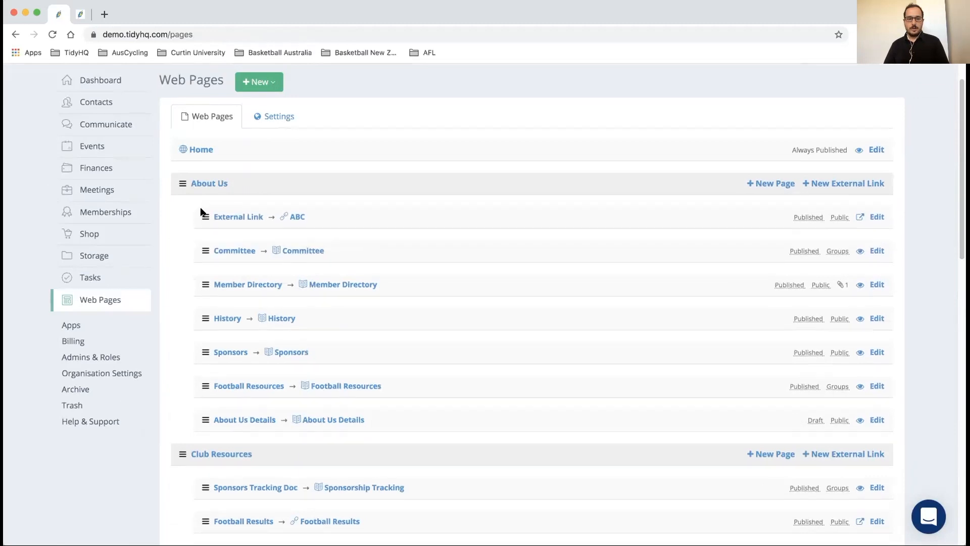
{"action": "left_click_drag", "start_coordinate": [203, 247], "coordinate": [203, 242]}
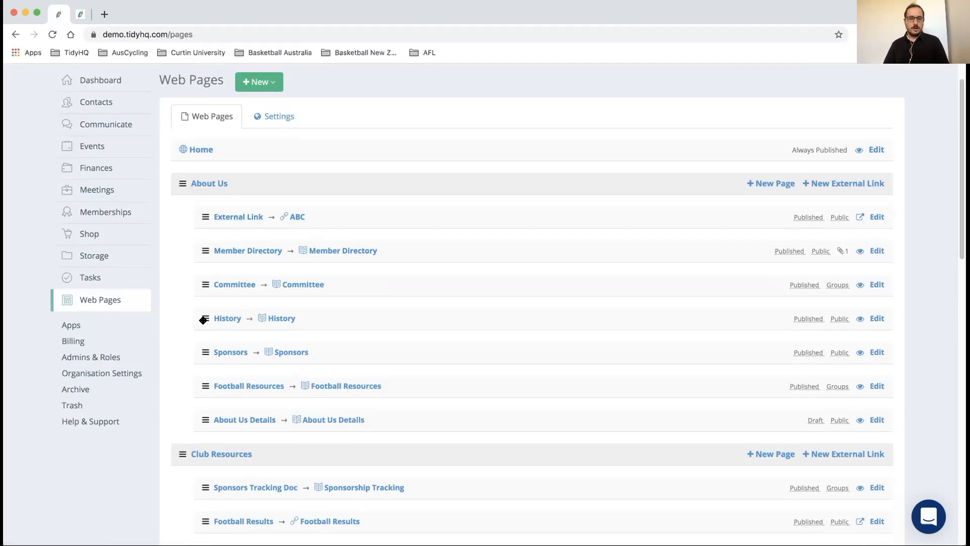
{"action": "left_click_drag", "start_coordinate": [203, 319], "coordinate": [200, 212]}
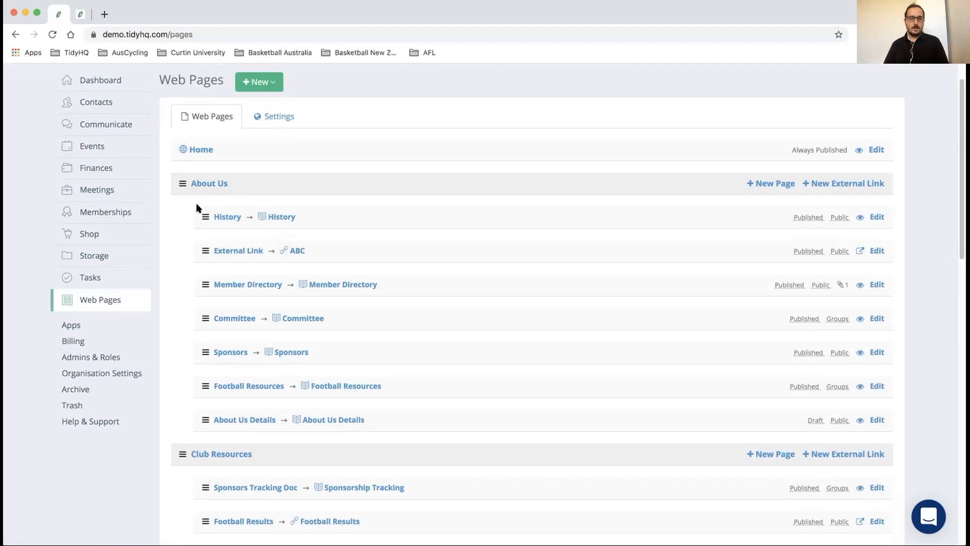
- Find the Custom Web Domain app among the available apps and open its details
{"action": "scroll", "coordinate": [198, 208], "scroll_direction": "up", "scroll_amount": 2}
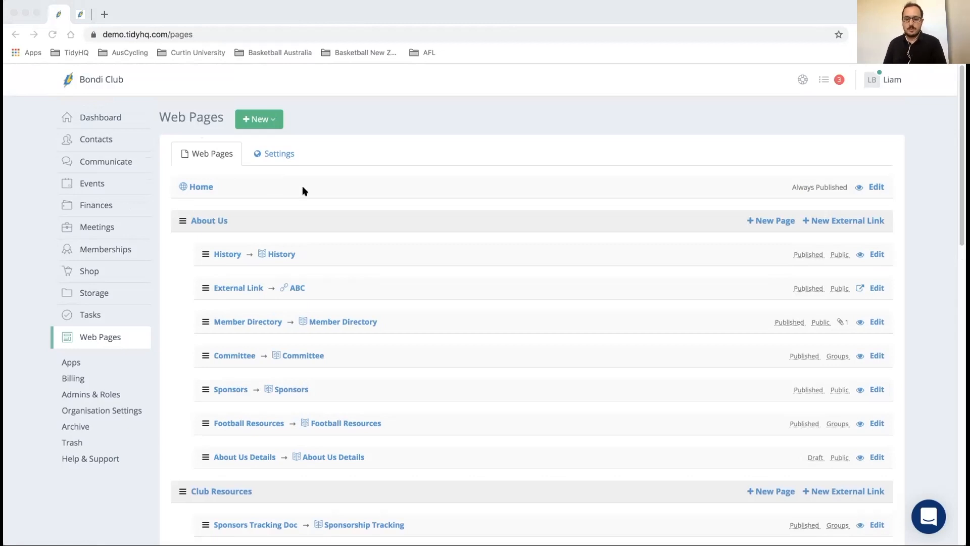
{"action": "left_click", "coordinate": [68, 365]}
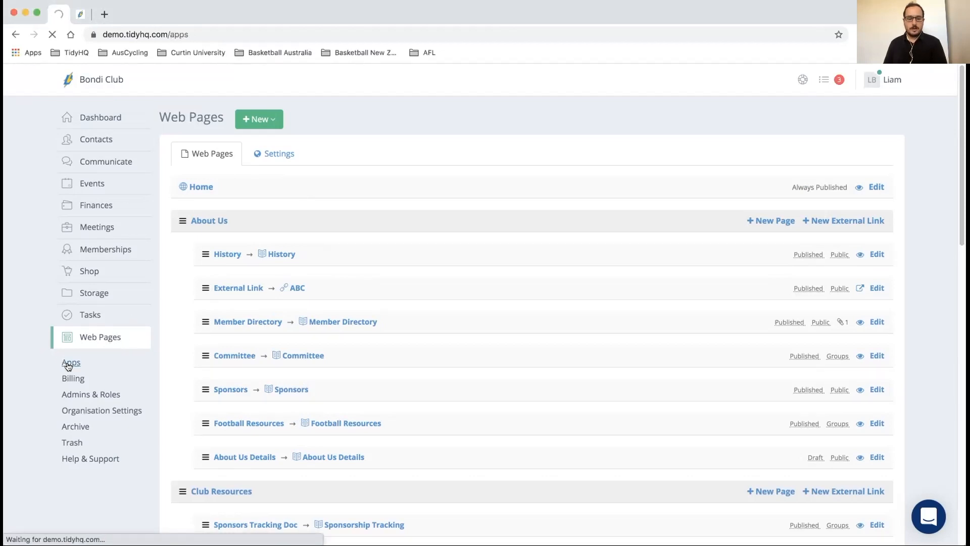
{"action": "scroll", "coordinate": [353, 334], "scroll_direction": "down", "scroll_amount": 3}
{"action": "scroll", "coordinate": [430, 325], "scroll_direction": "down", "scroll_amount": 2}
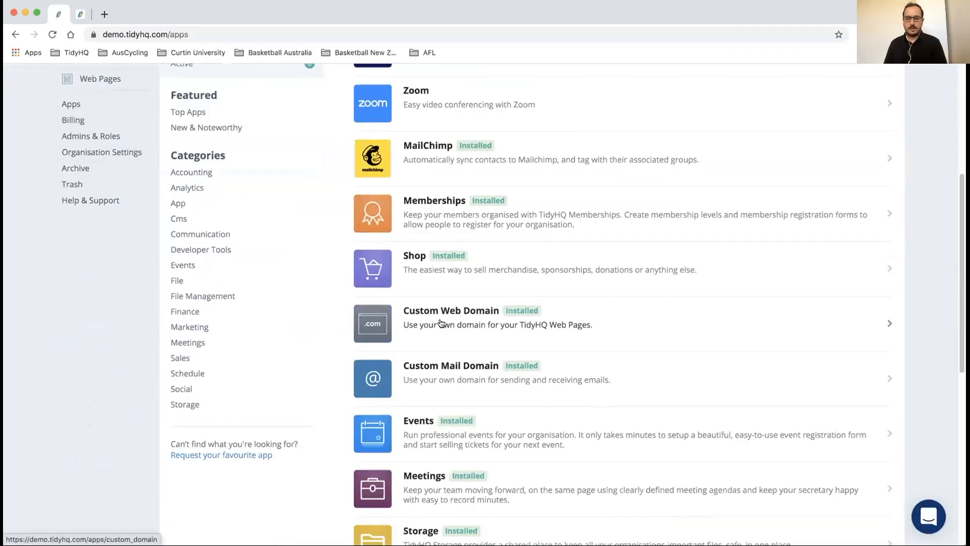
{"action": "left_click", "coordinate": [440, 323]}
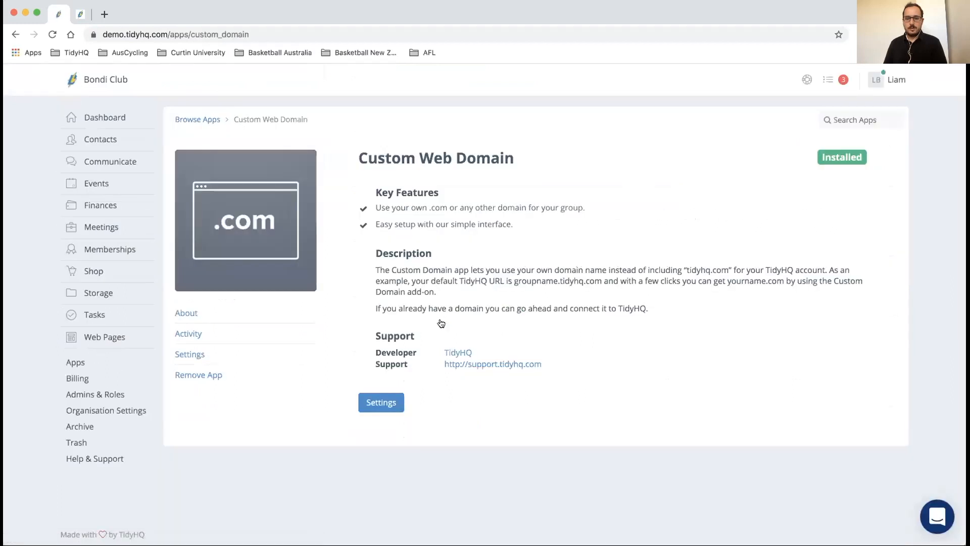
- Review the Custom Web Domain settings and the form for adding a new custom domain, then cancel without adding one
{"action": "left_click", "coordinate": [391, 401]}
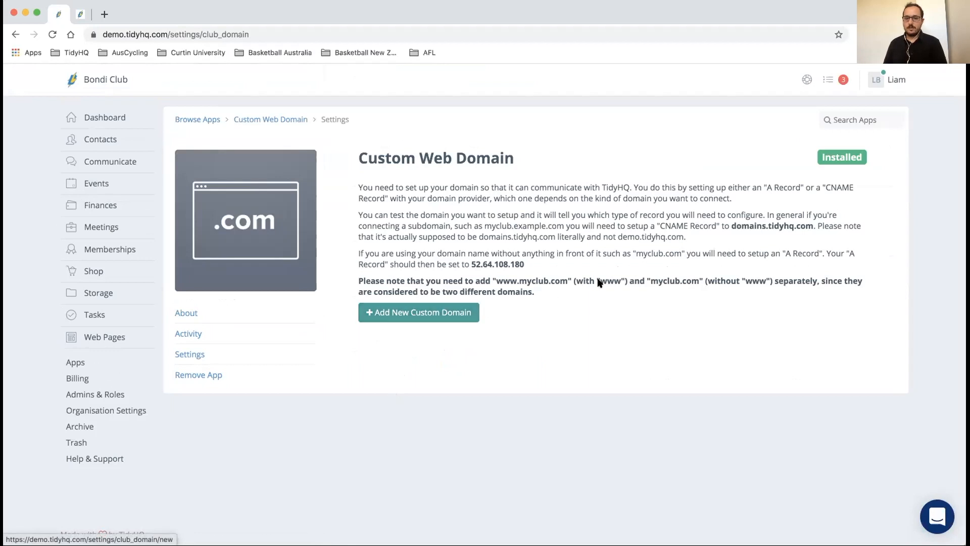
{"action": "left_click", "coordinate": [457, 312]}
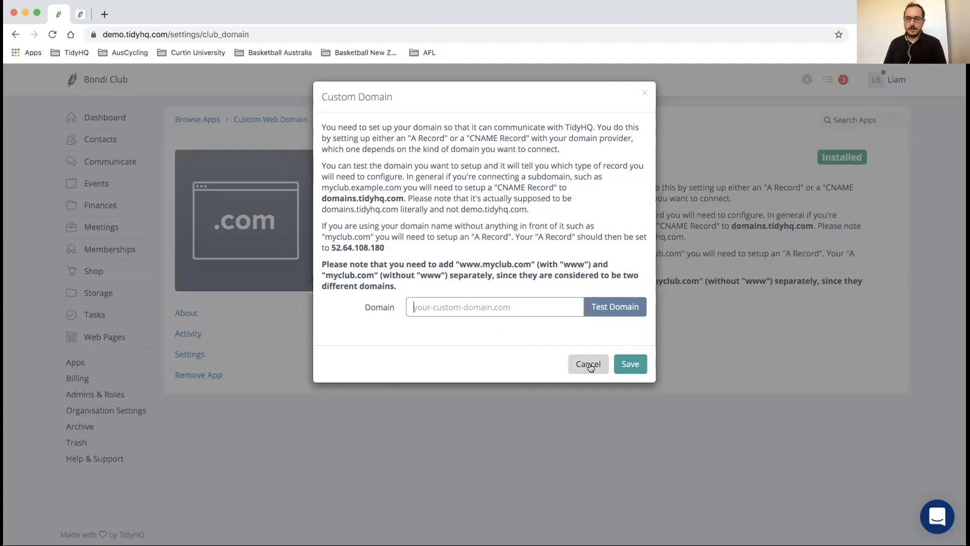
{"action": "left_click", "coordinate": [589, 366]}
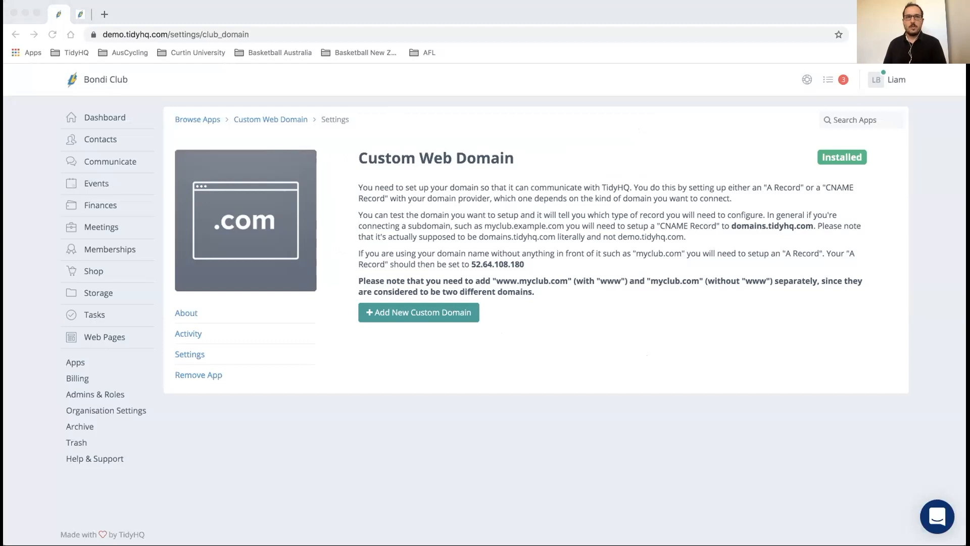
- Switch to the club's public website and reload its home page to load the updated navigation menu
{"action": "left_click", "coordinate": [79, 19]}
{"action": "scroll", "coordinate": [115, 162], "scroll_direction": "up", "scroll_amount": 15}
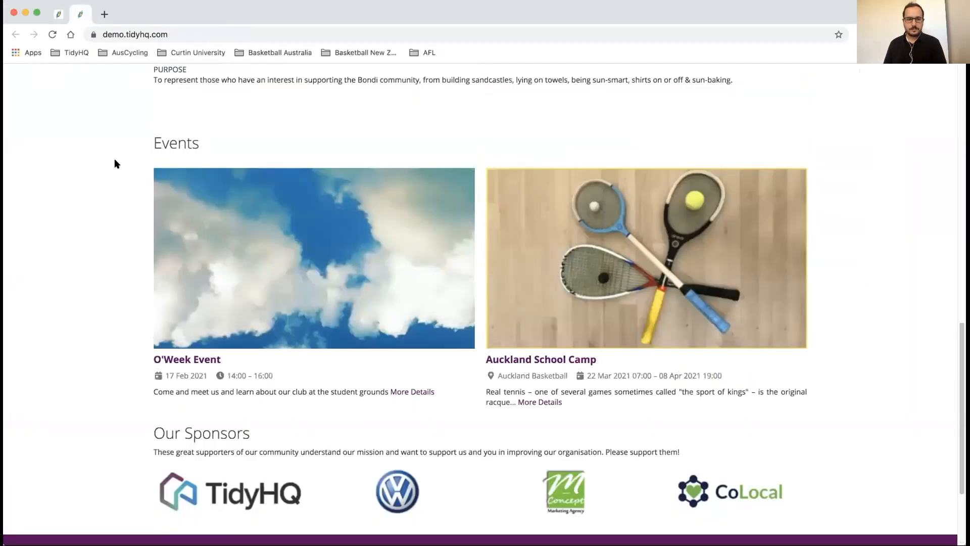
{"action": "scroll", "coordinate": [136, 111], "scroll_direction": "up", "scroll_amount": 4}
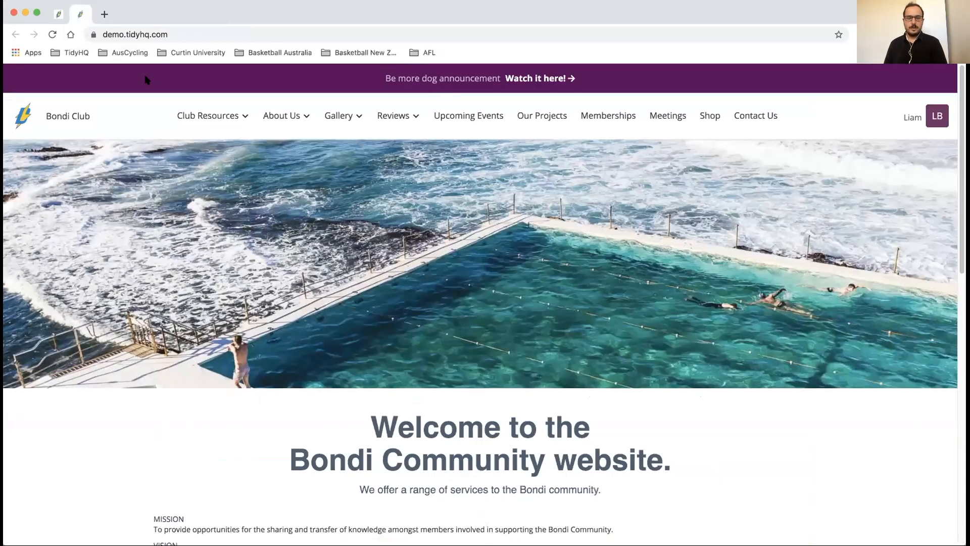
{"action": "left_click", "coordinate": [185, 34]}
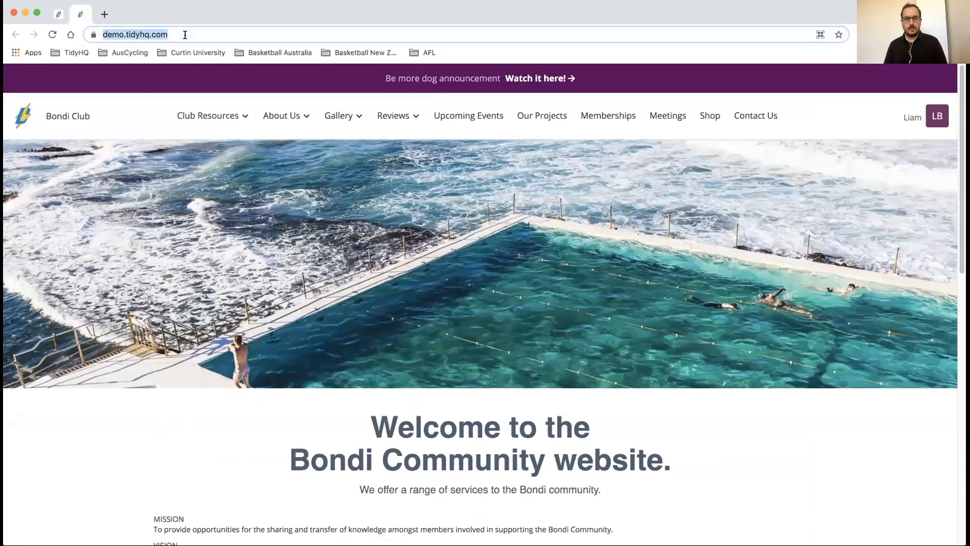
{"action": "key", "text": "Return"}
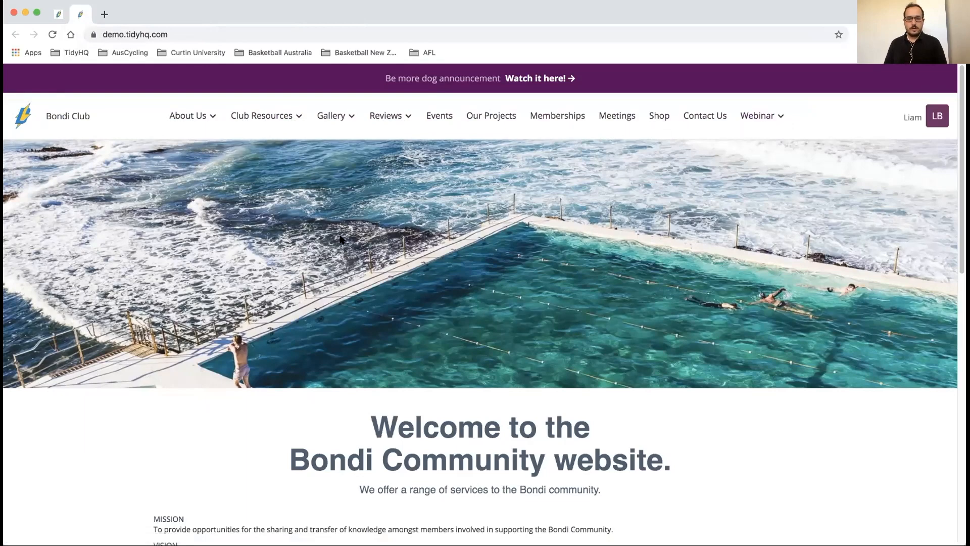
- Examine the public home page's welcome text, events, sponsors, footer and navigation menu
{"action": "scroll", "coordinate": [343, 240], "scroll_direction": "down", "scroll_amount": 15}
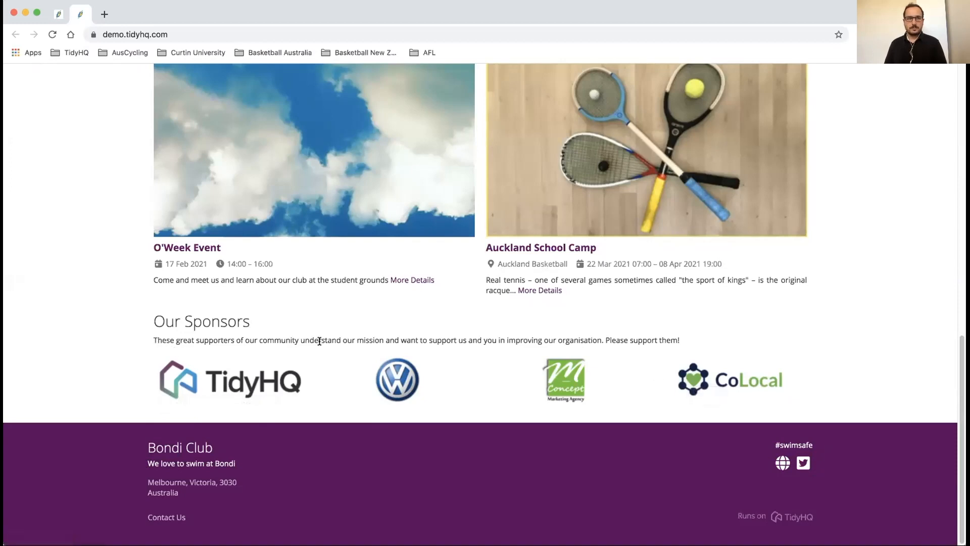
{"action": "scroll", "coordinate": [320, 341], "scroll_direction": "up", "scroll_amount": 2}
{"action": "scroll", "coordinate": [319, 341], "scroll_direction": "up", "scroll_amount": 2}
{"action": "scroll", "coordinate": [320, 342], "scroll_direction": "down", "scroll_amount": 1}
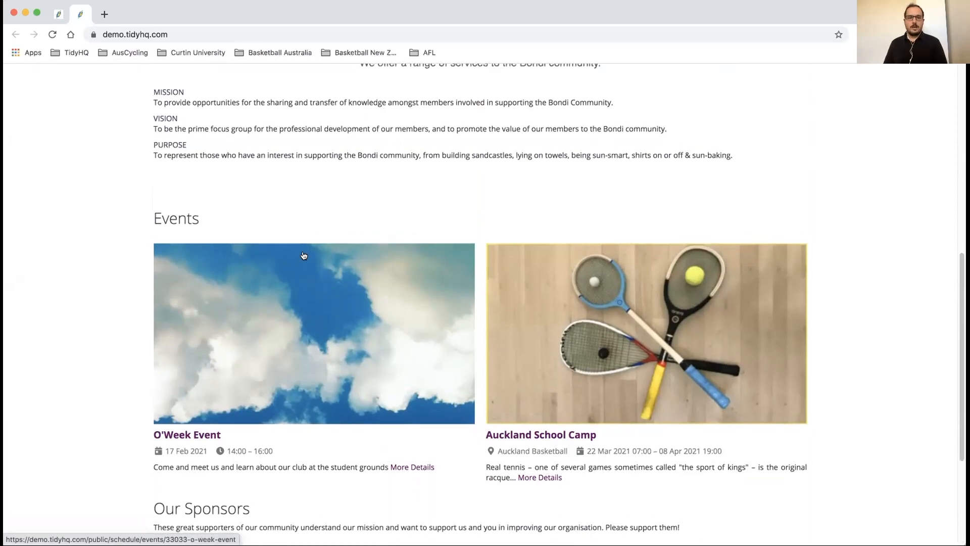
{"action": "scroll", "coordinate": [303, 255], "scroll_direction": "up", "scroll_amount": 3}
{"action": "scroll", "coordinate": [303, 252], "scroll_direction": "down", "scroll_amount": 6}
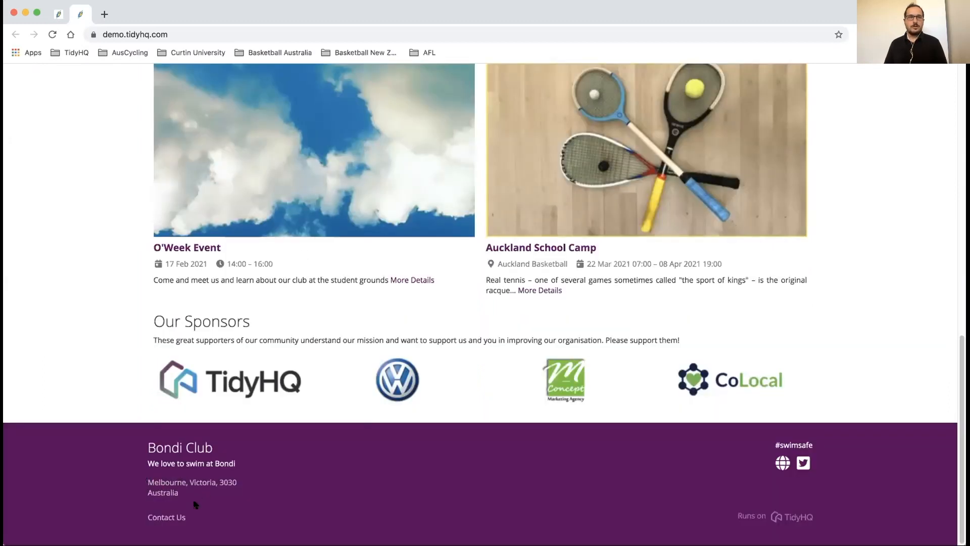
{"action": "scroll", "coordinate": [211, 422], "scroll_direction": "up", "scroll_amount": 5}
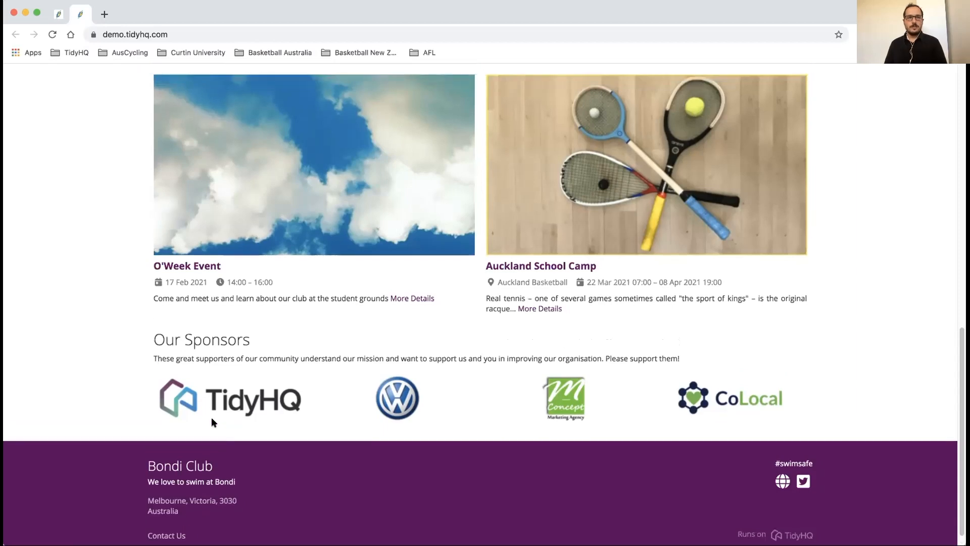
{"action": "scroll", "coordinate": [212, 422], "scroll_direction": "up", "scroll_amount": 5}
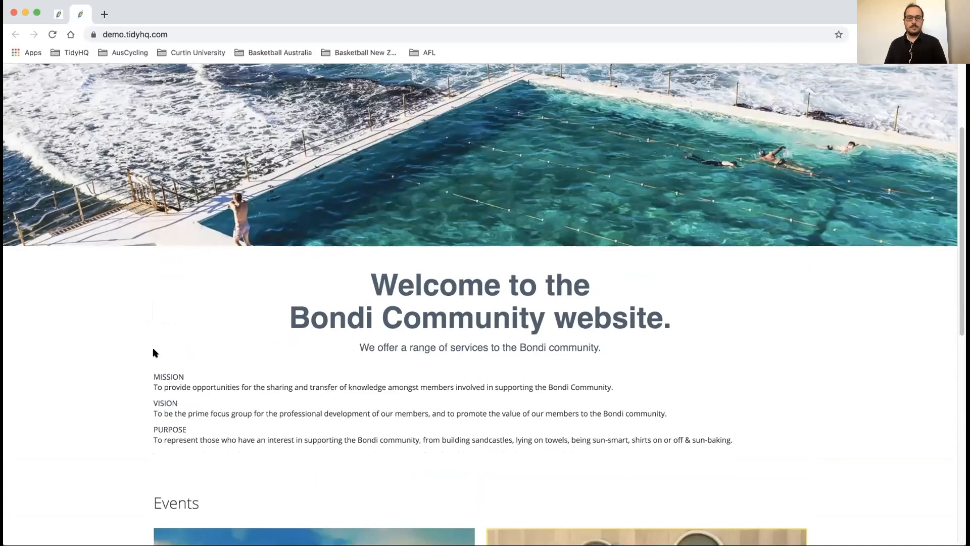
{"action": "scroll", "coordinate": [153, 352], "scroll_direction": "up", "scroll_amount": 5}
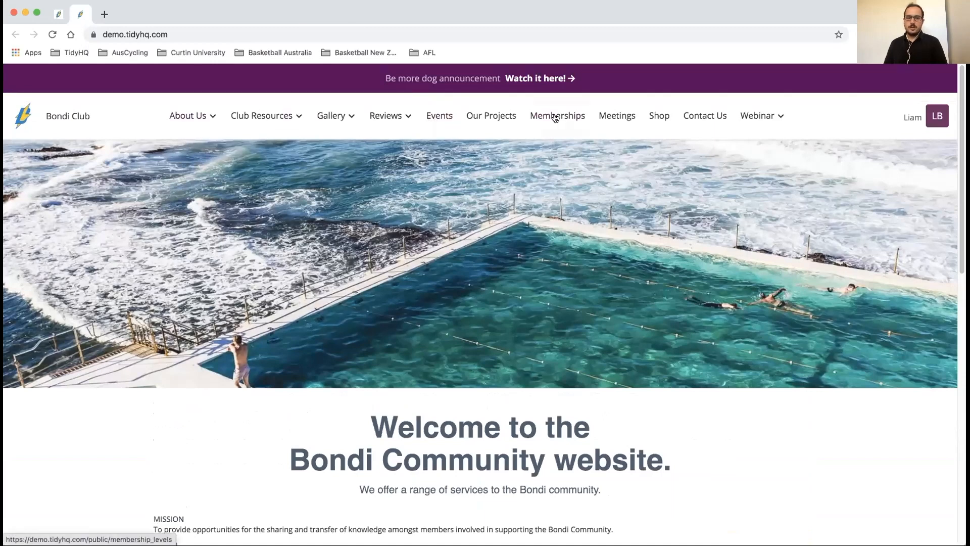
- Open the admin dashboard to view the Shop options, then switch back to the public website's home page
{"action": "left_click", "coordinate": [59, 16]}
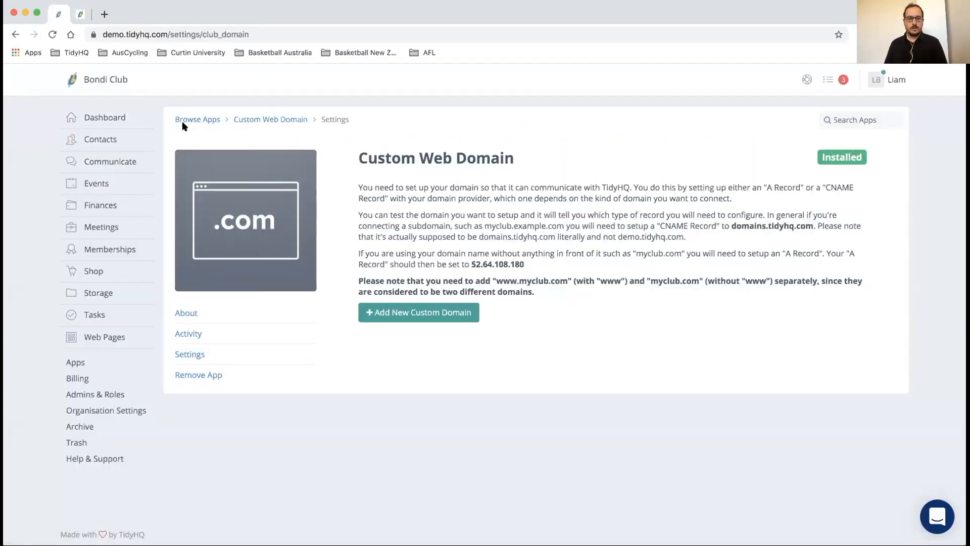
{"action": "left_click", "coordinate": [121, 119]}
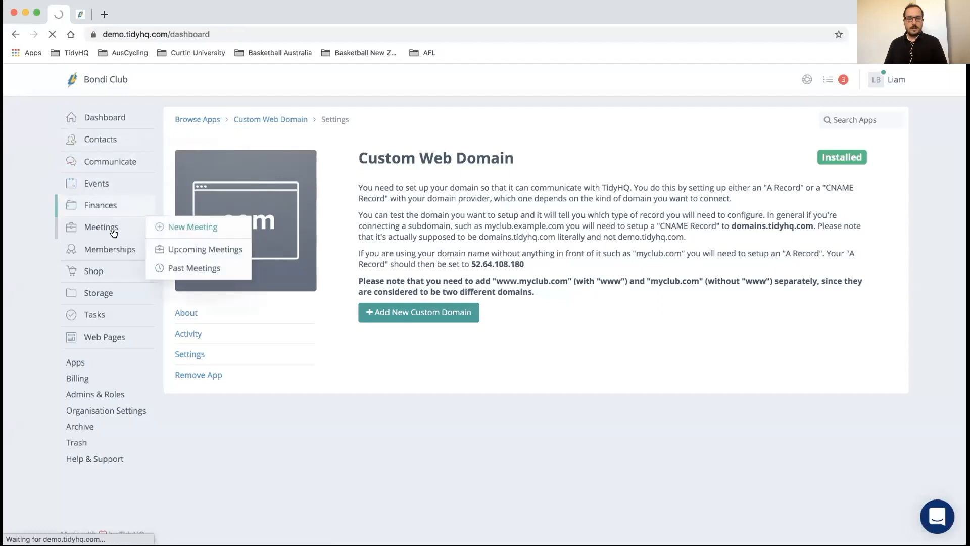
{"action": "mouse_move", "coordinate": [111, 277]}
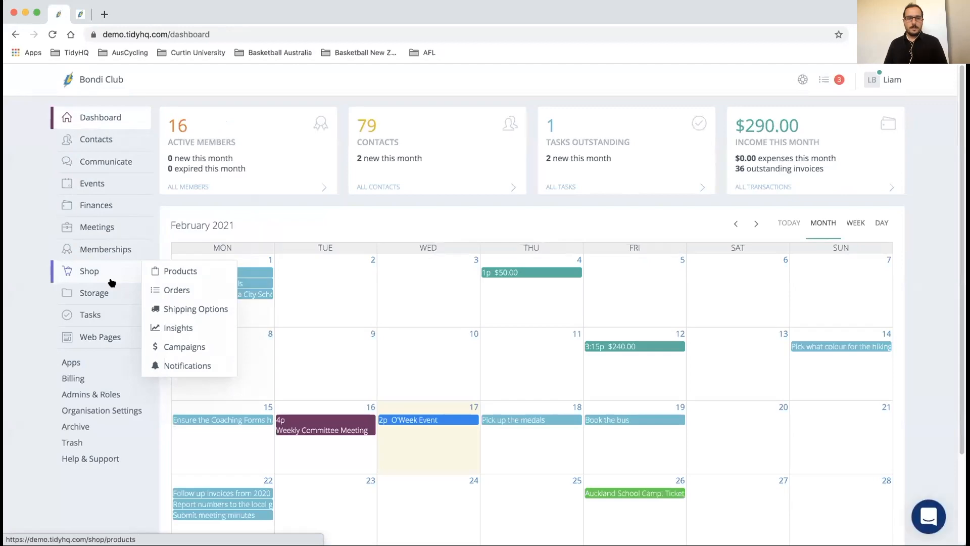
{"action": "left_click", "coordinate": [80, 14]}
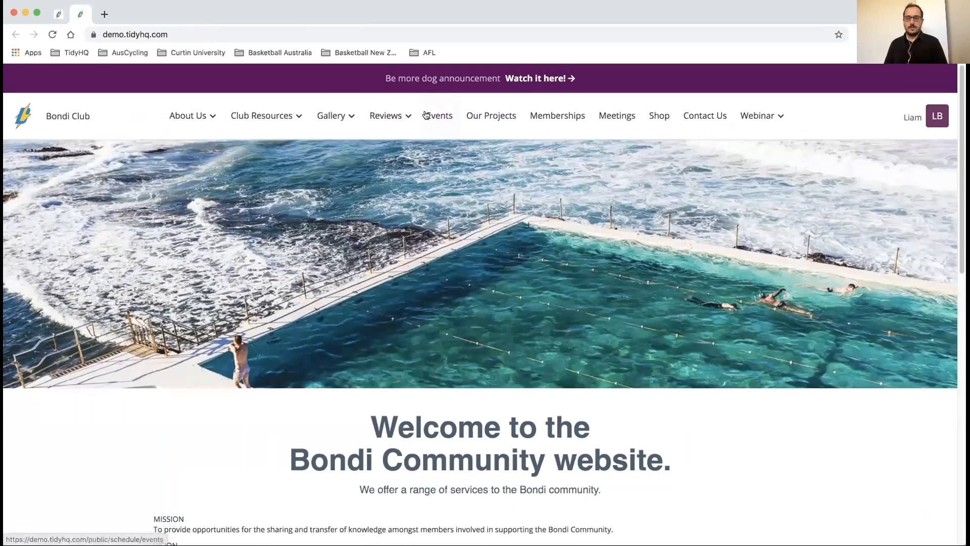